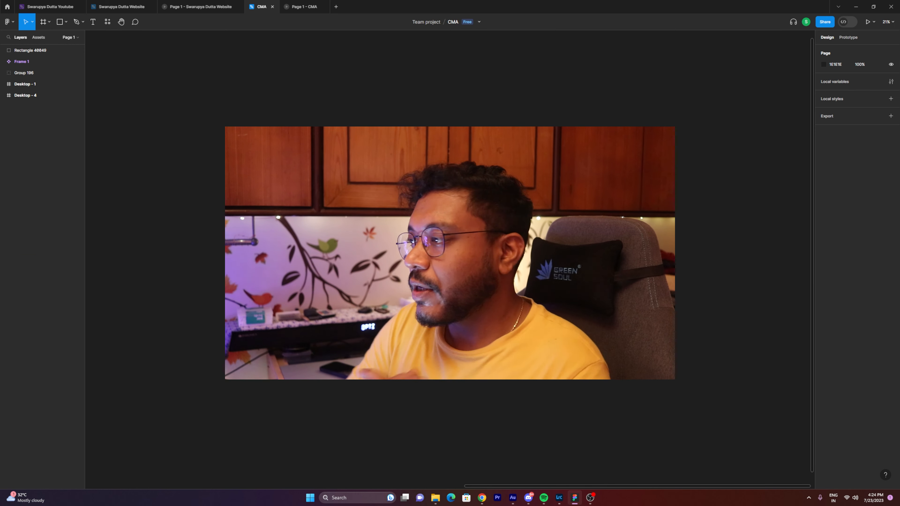
- Add a MacBook Air desktop preset frame, 1280 × 832, to the empty area of the canvas
click(60, 22)
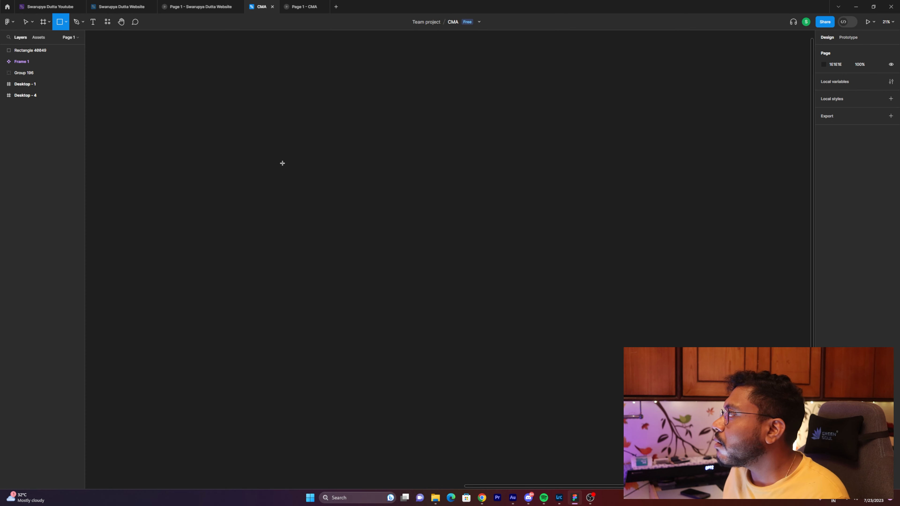
click(49, 21)
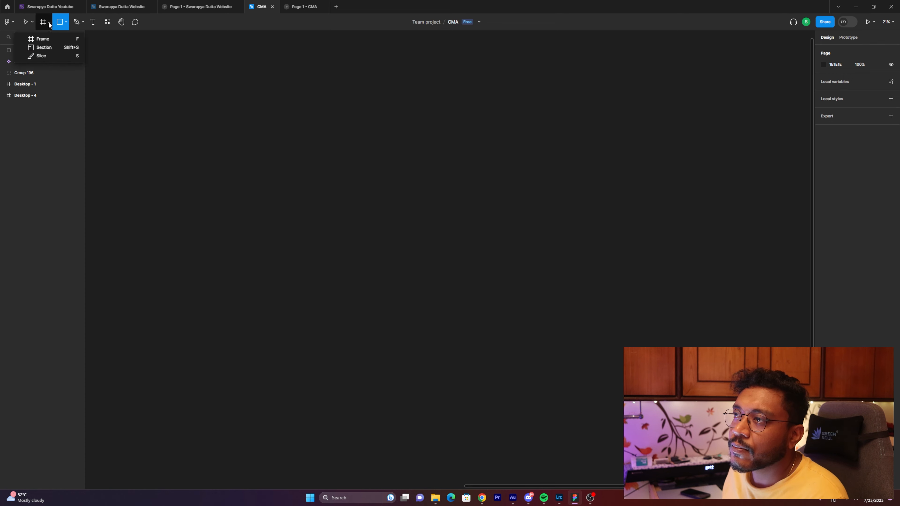
click(56, 35)
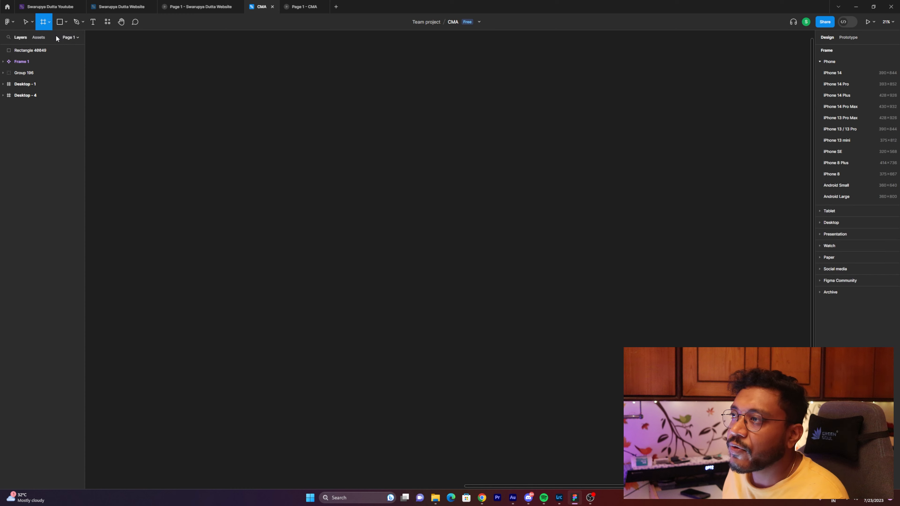
click(820, 223)
click(843, 97)
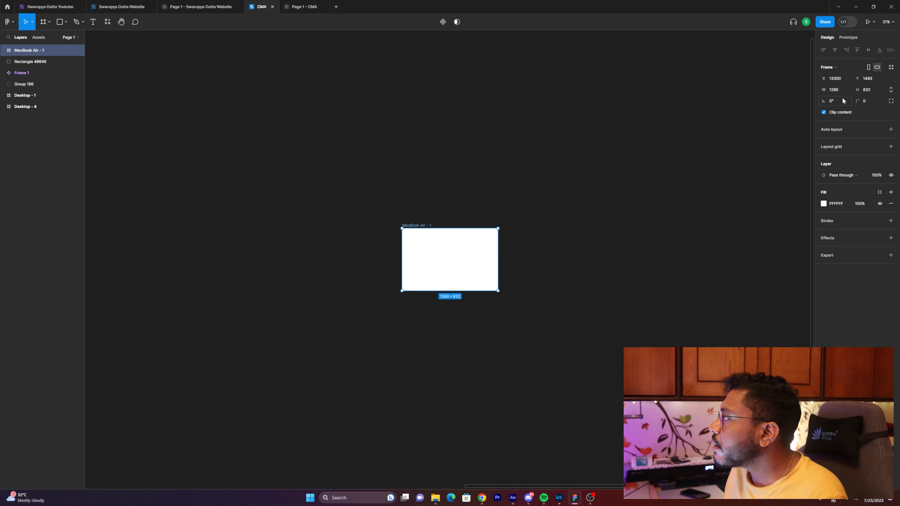
scroll(438, 249, up, 6)
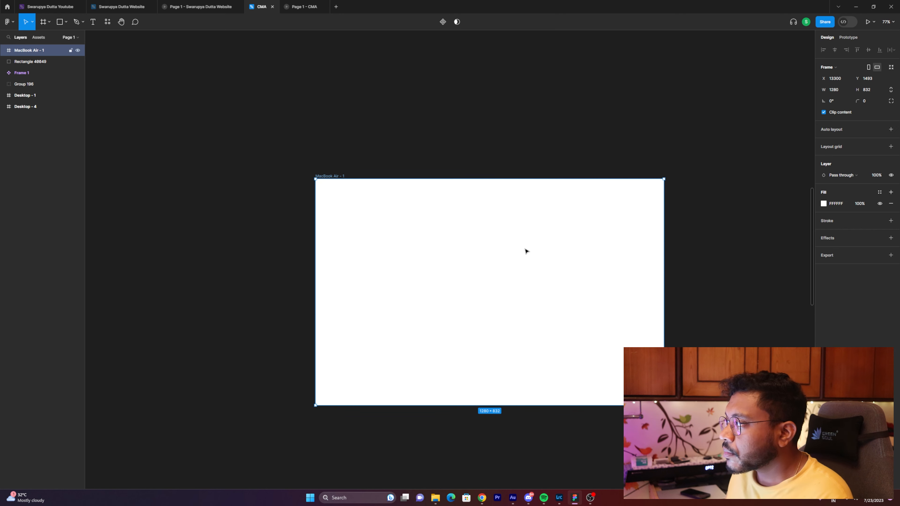
click(714, 245)
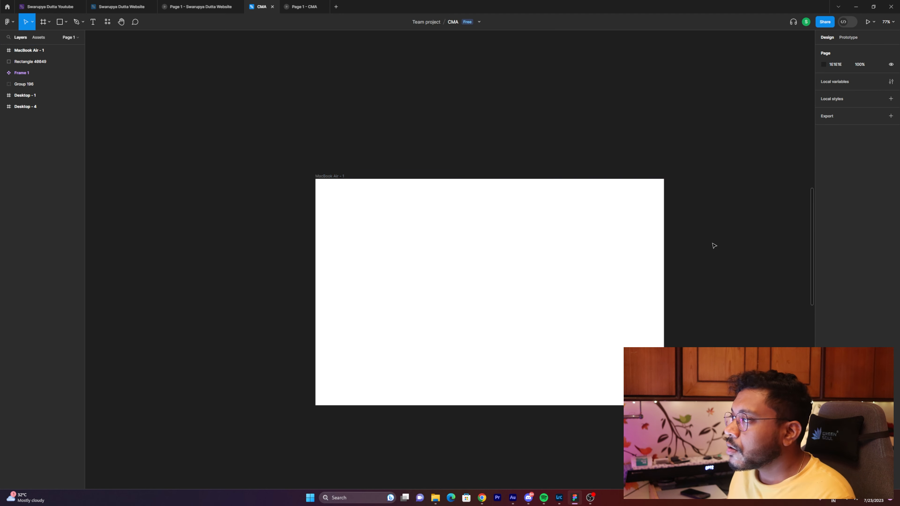
- Place a 100 × 100 ellipse in the upper-left area of the MacBook Air frame
click(61, 23)
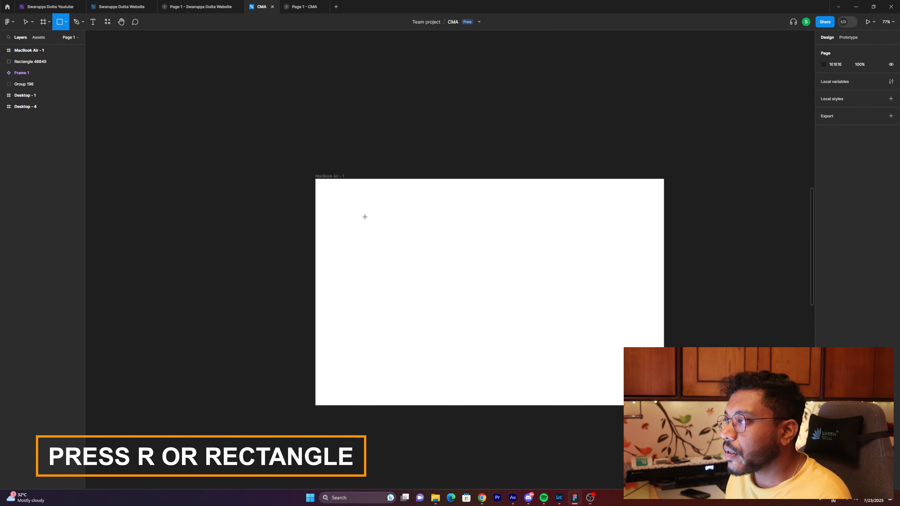
click(66, 22)
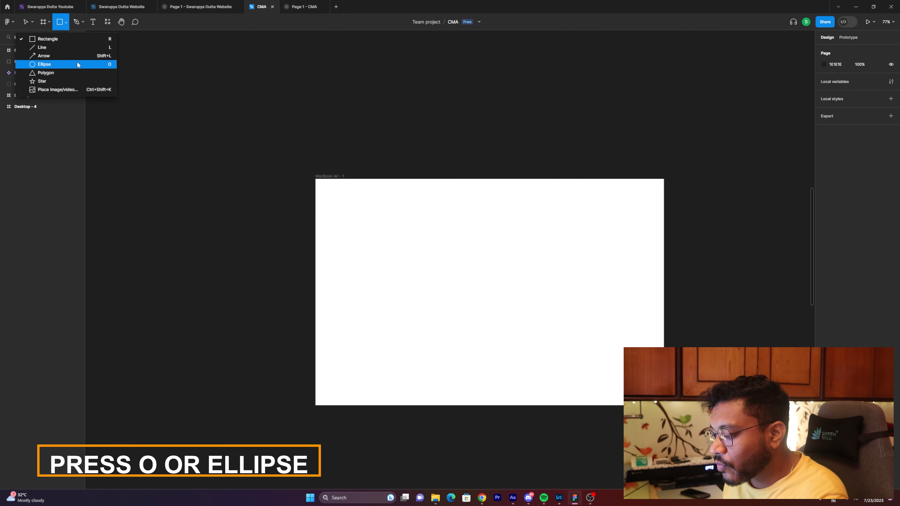
key(o)
click(389, 242)
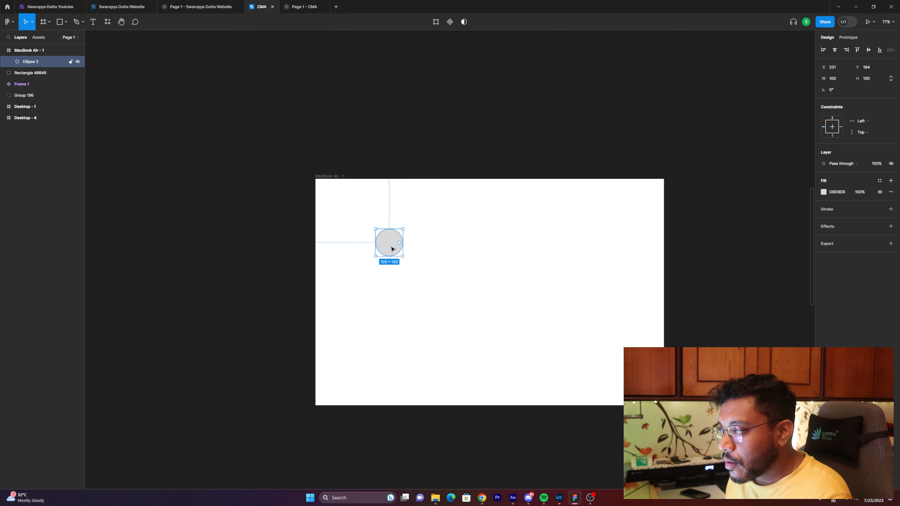
- Fill the circle with red DD0000 and move it closer to the frame's upper-left corner, at about X 144, Y 105
click(824, 193)
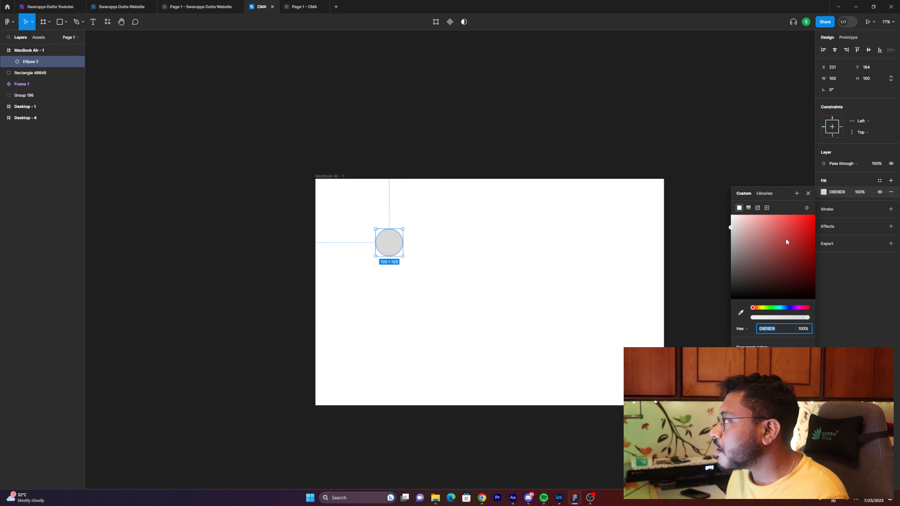
drag(788, 233, 818, 227)
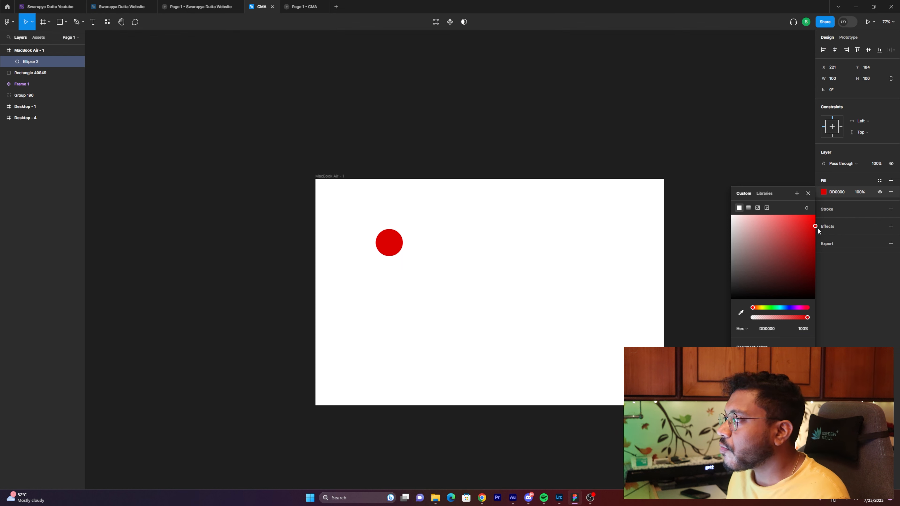
click(441, 137)
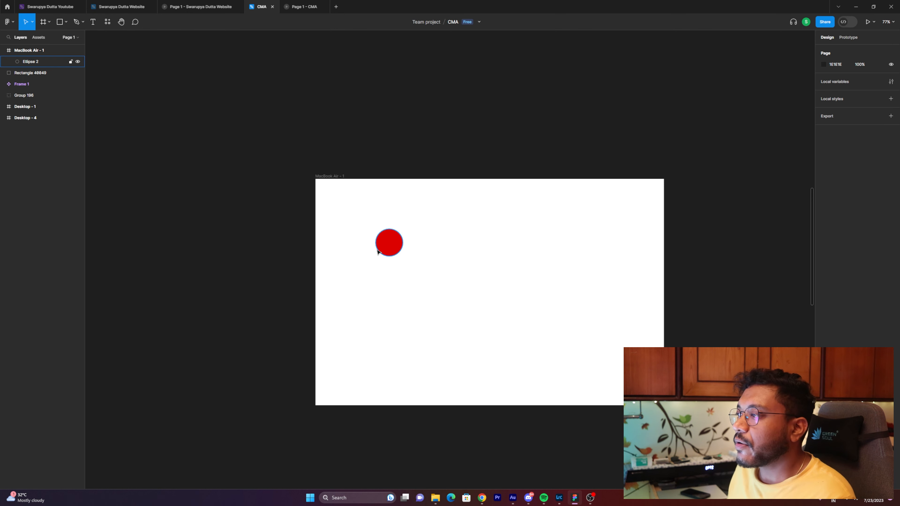
click(390, 250)
drag(389, 251, 368, 228)
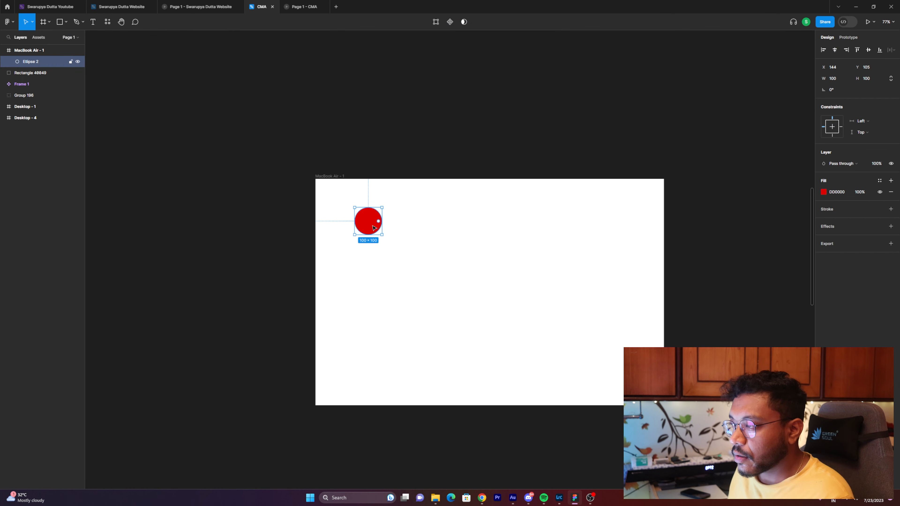
- Duplicate the red circle five times to form a horizontal row of six, with 47 px gaps
key(ctrl+d)
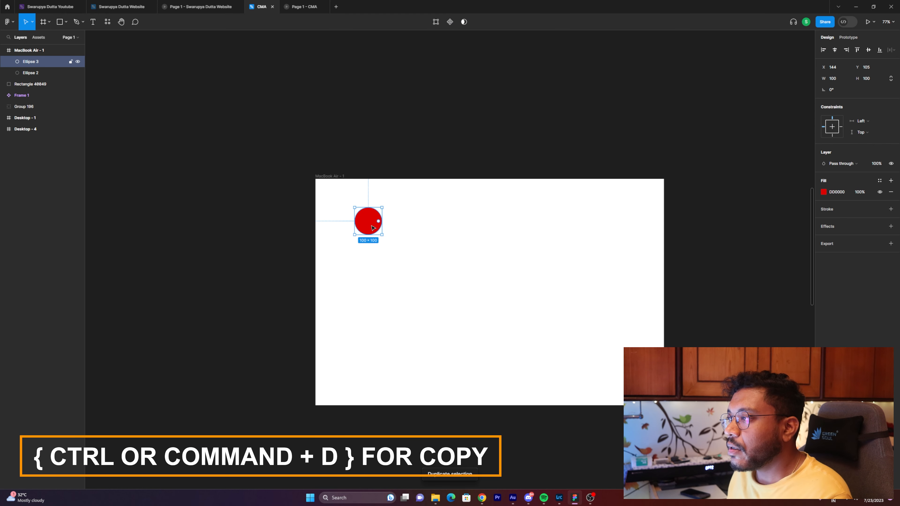
drag(372, 227, 409, 226)
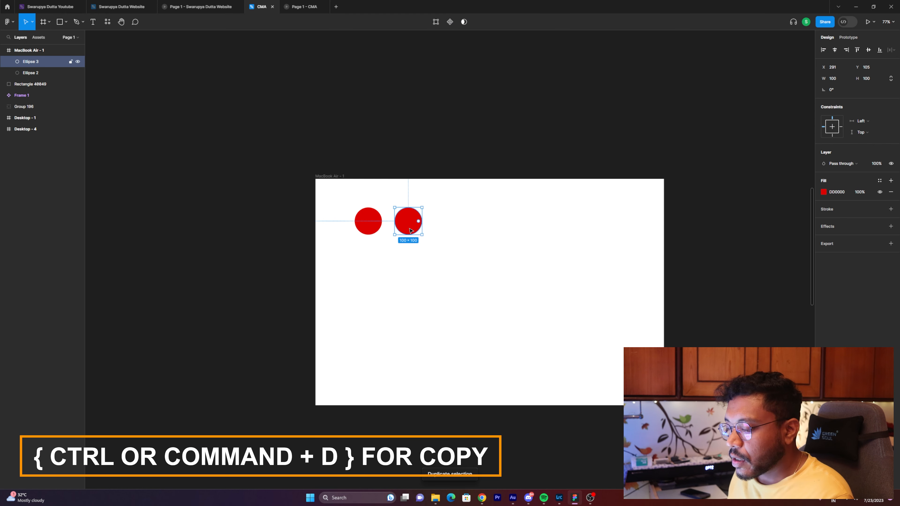
key(ctrl+d)
key(ctrl+d)
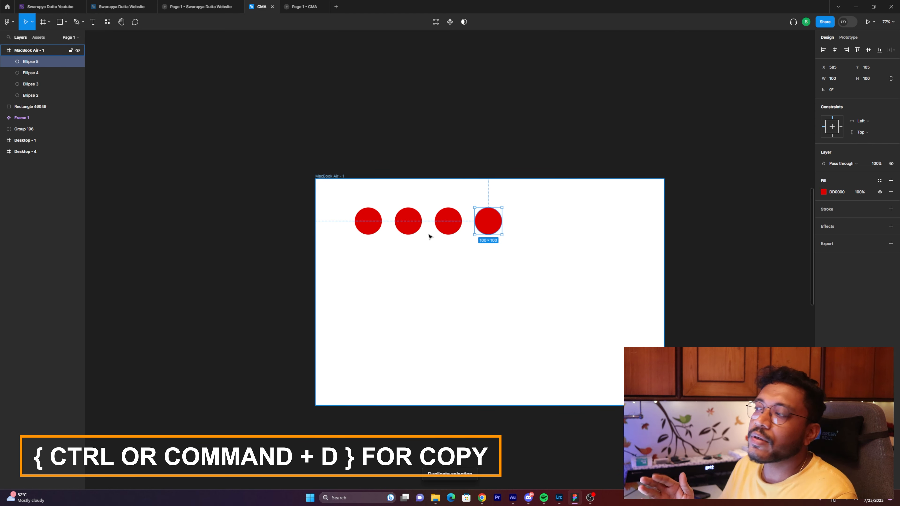
key(ctrl+d)
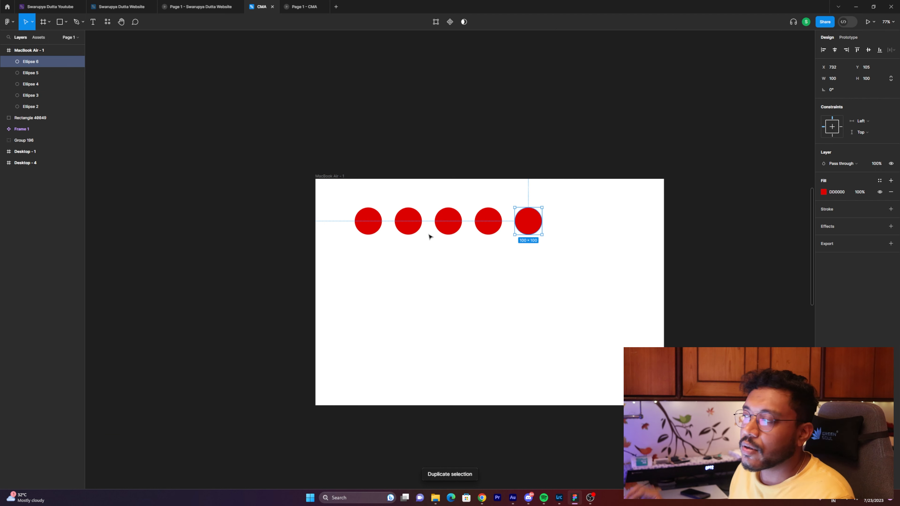
key(ctrl+d)
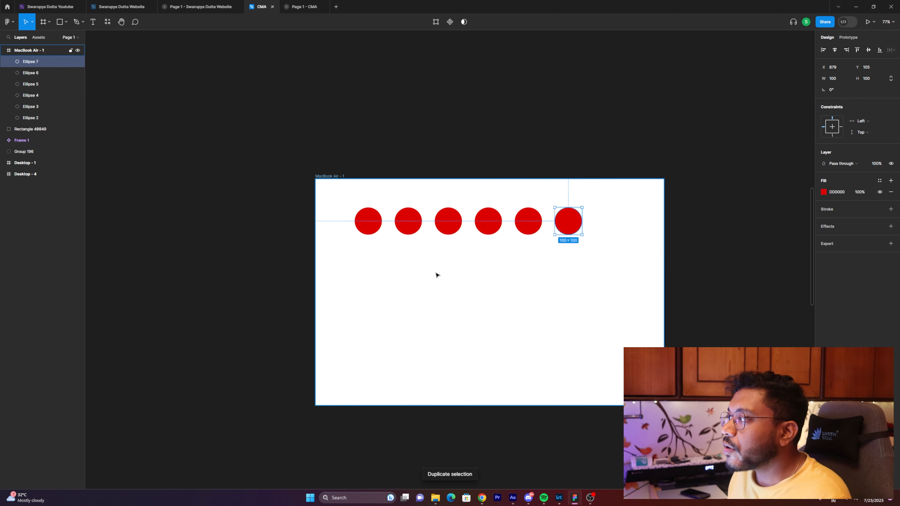
- Set the opacity of the second to sixth red circles to 20%, 30%, 40%, 50% and 70%, in that order
click(412, 227)
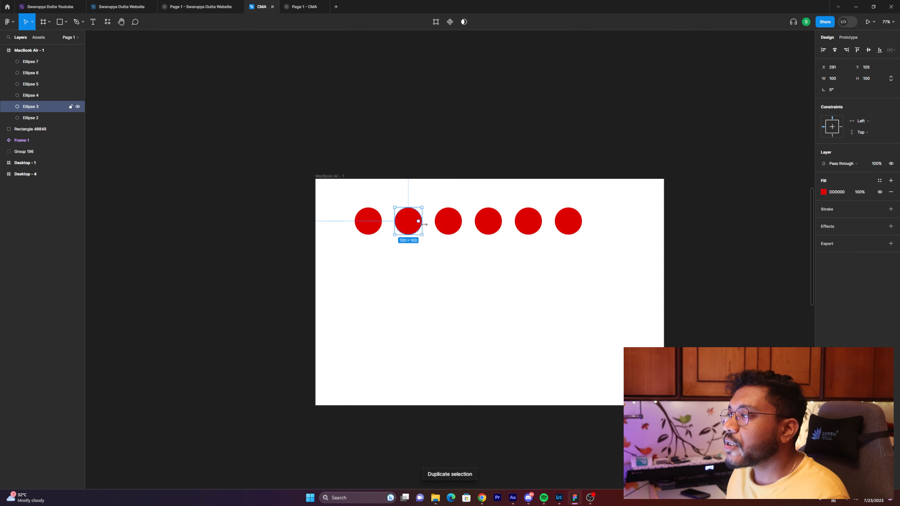
click(449, 227)
click(489, 227)
click(517, 227)
click(417, 225)
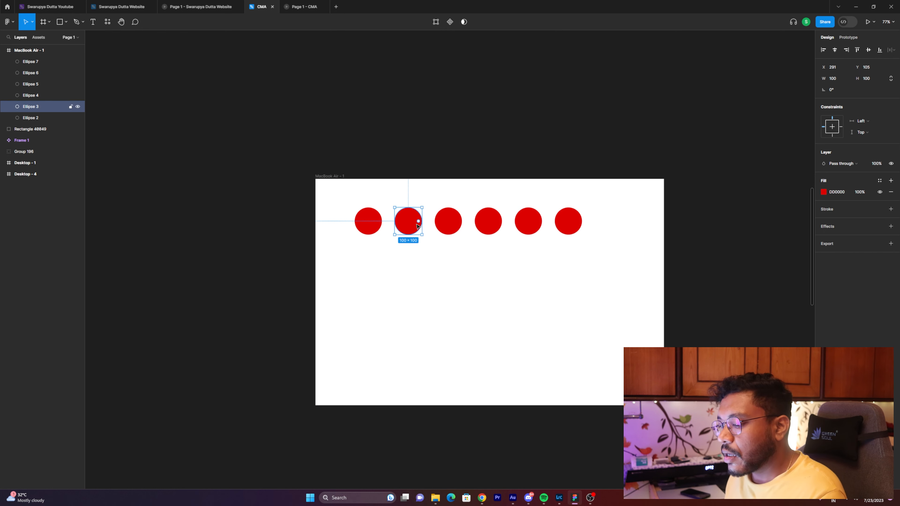
key(2)
click(446, 227)
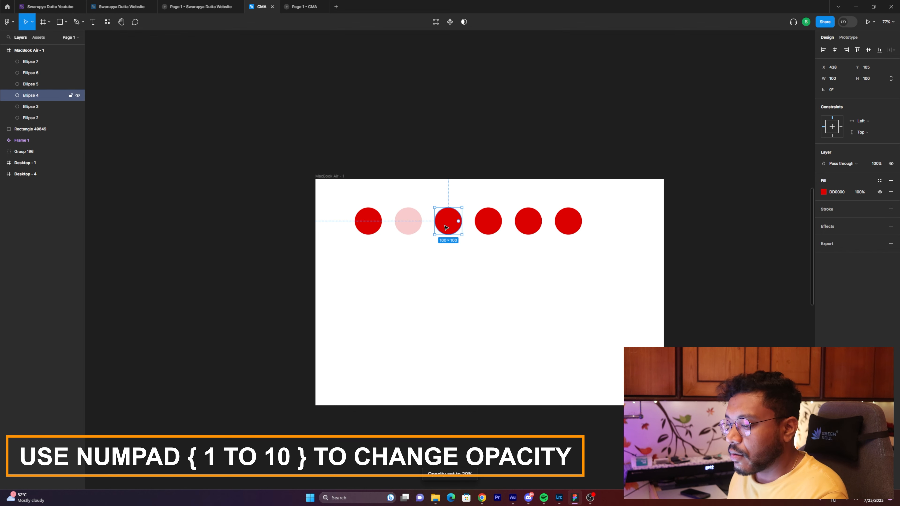
key(3)
click(488, 227)
key(4)
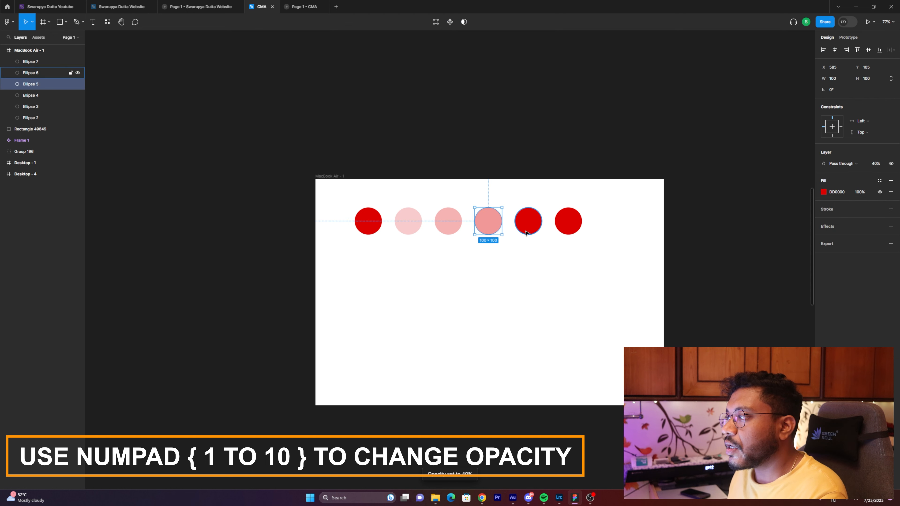
click(532, 230)
key(5)
click(576, 234)
key(7)
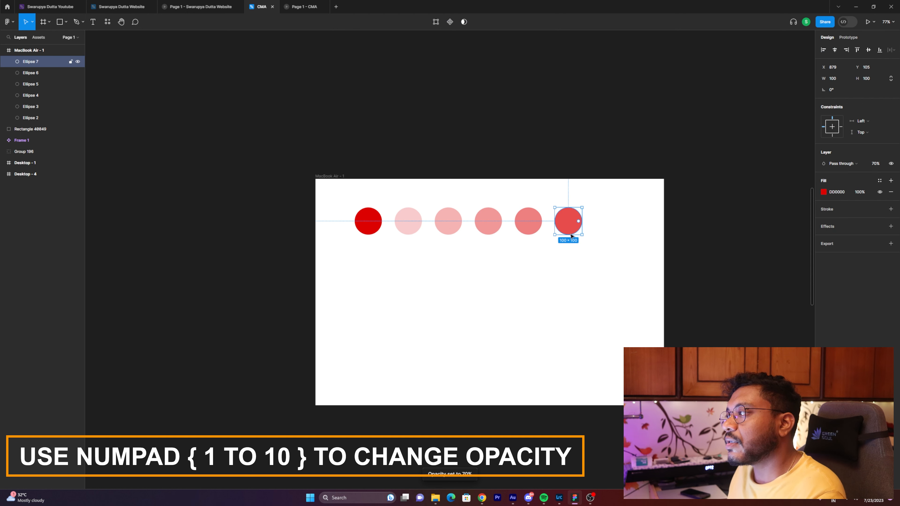
click(460, 265)
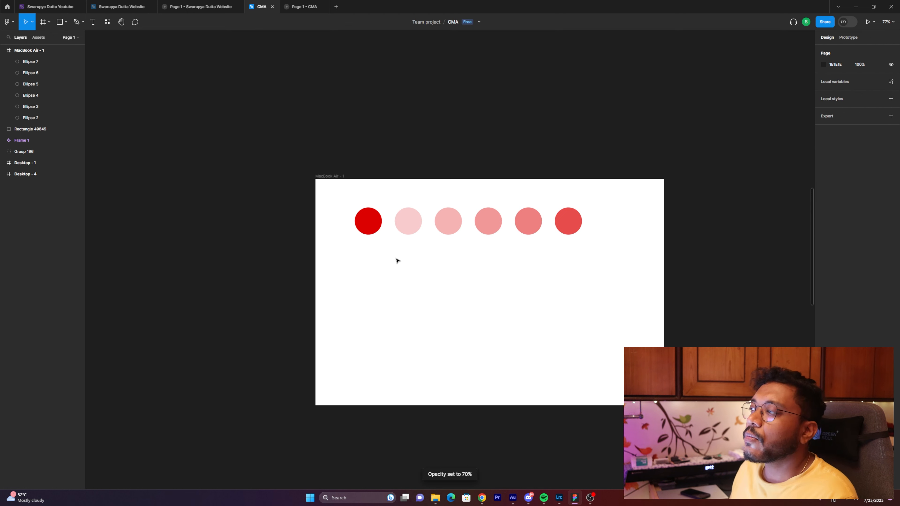
- Reverse the order of the five tinted circles so they run from darkest beside the full-red circle to lightest at the row's end
drag(402, 248, 650, 206)
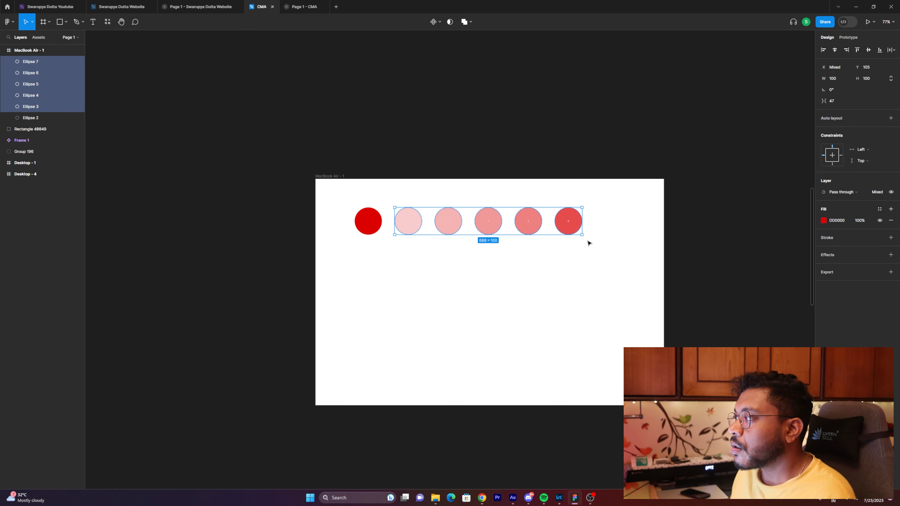
drag(589, 244, 375, 203)
click(435, 278)
key(ctrl+a)
click(389, 256)
- Copy the full-red circle straight down with an 80 px gap and fill the copy with dark grey 262626
click(367, 219)
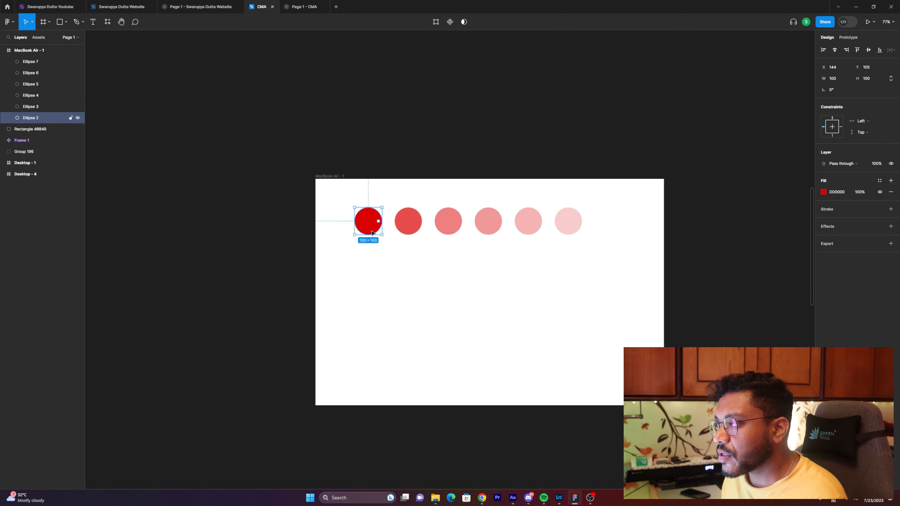
alt+drag(367, 220, 370, 273)
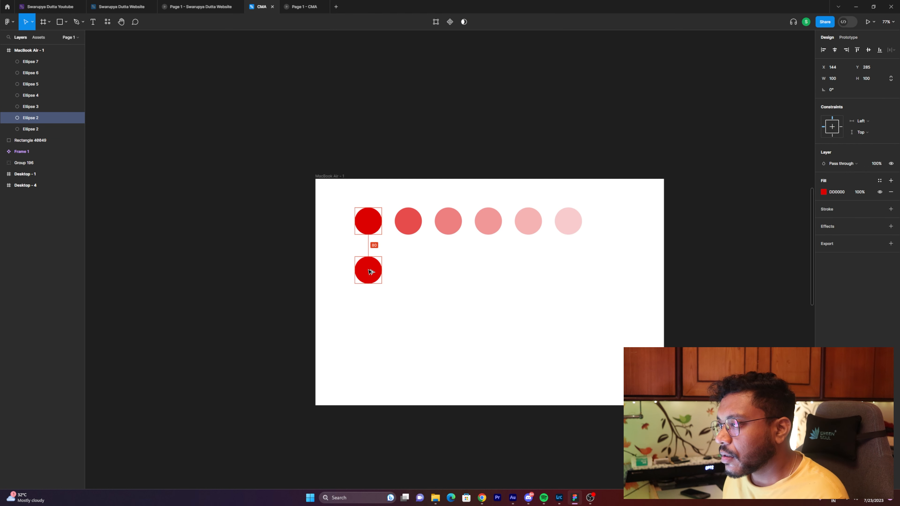
click(823, 192)
drag(765, 286, 709, 287)
click(390, 276)
- Duplicate the dark grey circle five times to form a second row of six, aligned with the red circles above
click(368, 271)
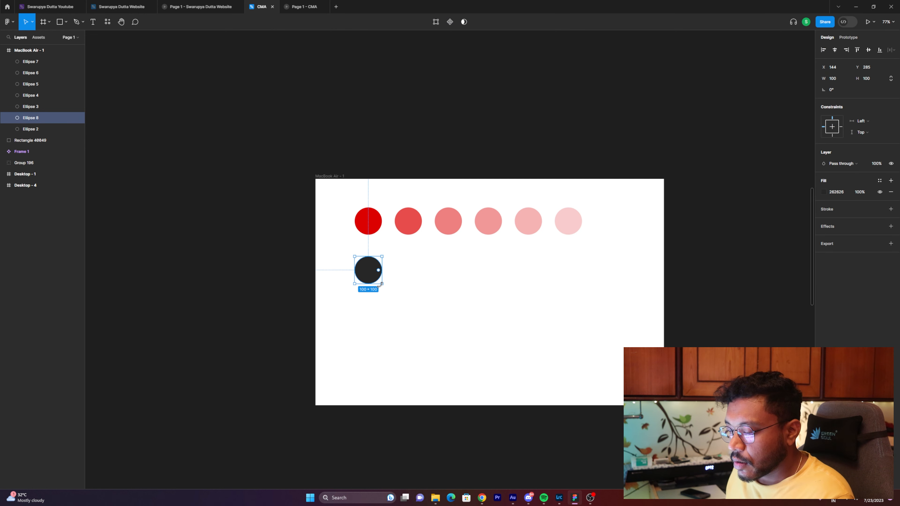
key(ctrl+d)
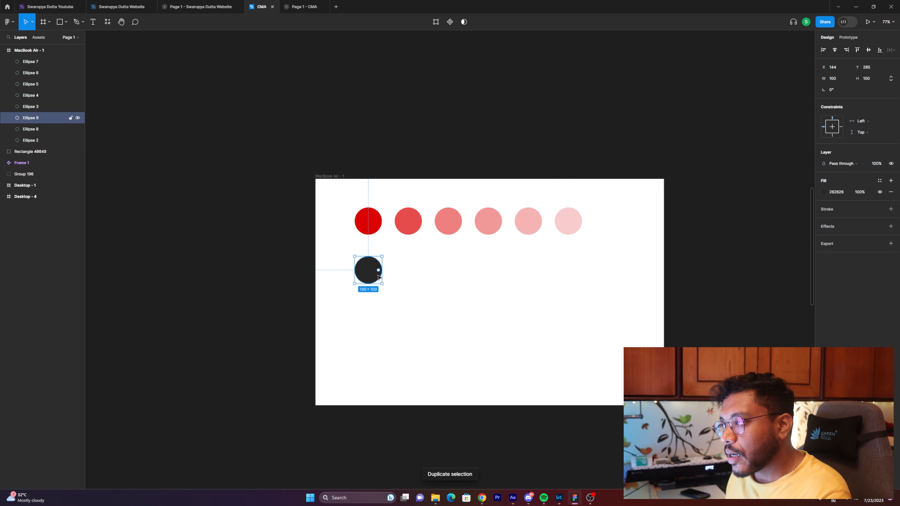
drag(376, 276, 419, 284)
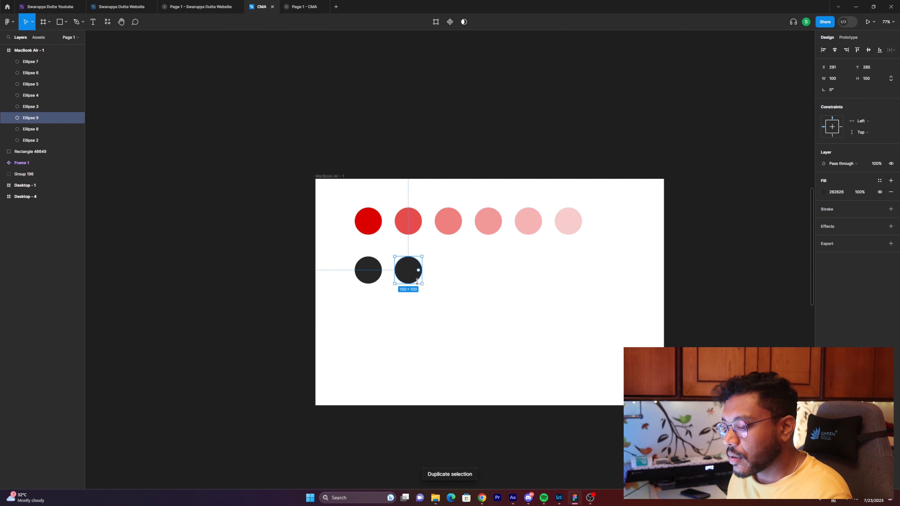
key(ctrl+d)
key(ctrl+d)
key(ctrl+d)
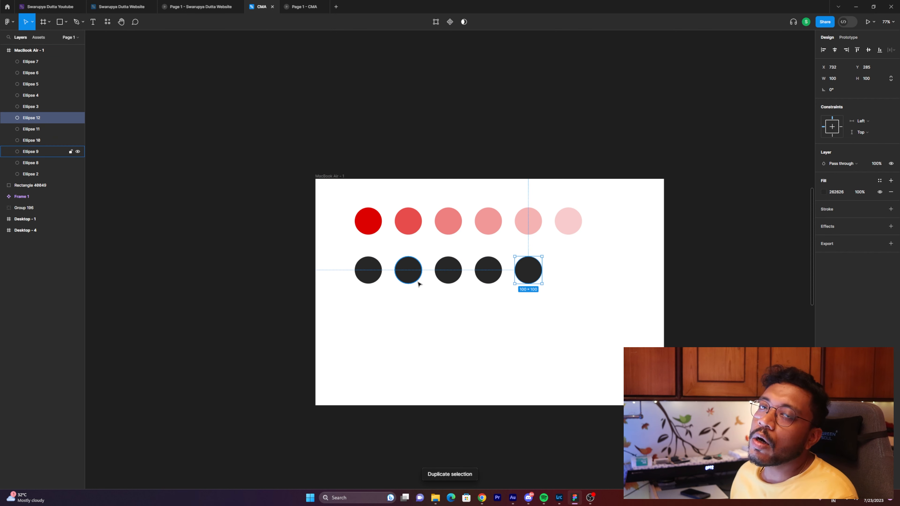
key(ctrl+d)
click(410, 309)
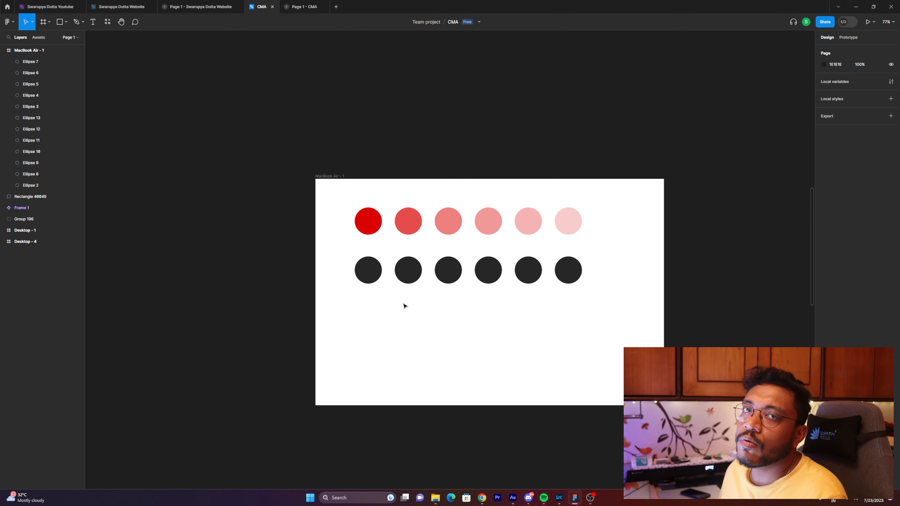
- Try to set the opacity of the five dark grey copies together to 50%
drag(402, 305, 600, 262)
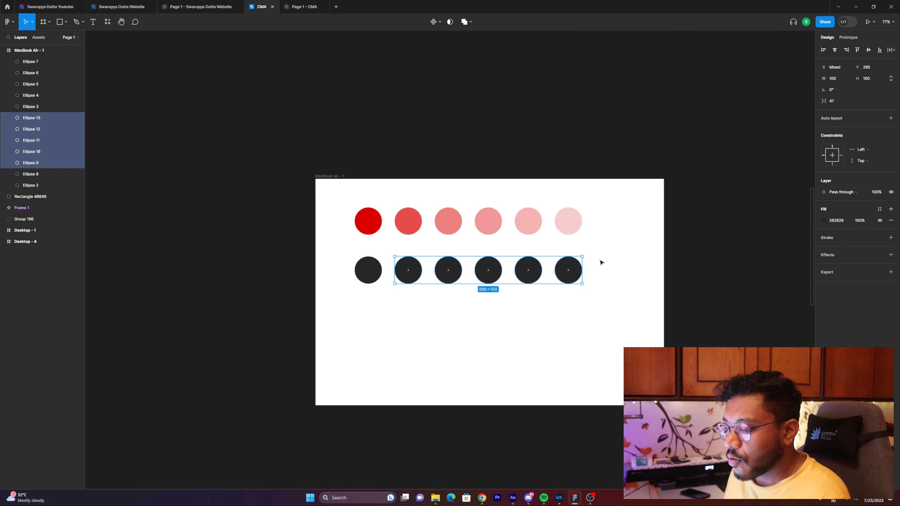
key(5)
key(0)
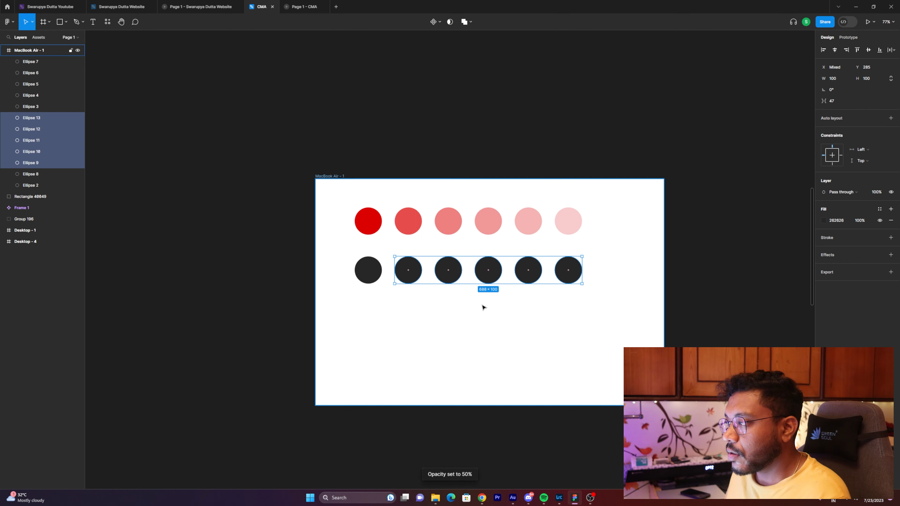
- Set the opacity of only the second dark grey circle to 50%
click(424, 283)
click(414, 282)
key(5)
key(0)
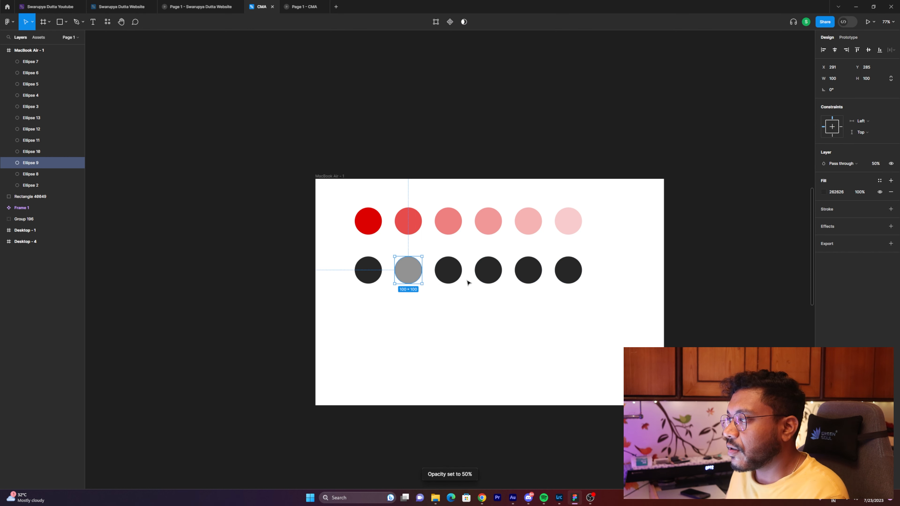
- Set the opacity of the third to sixth dark grey circles to 40%, 30%, 20% and 10% respectively
click(457, 273)
key(4)
click(500, 280)
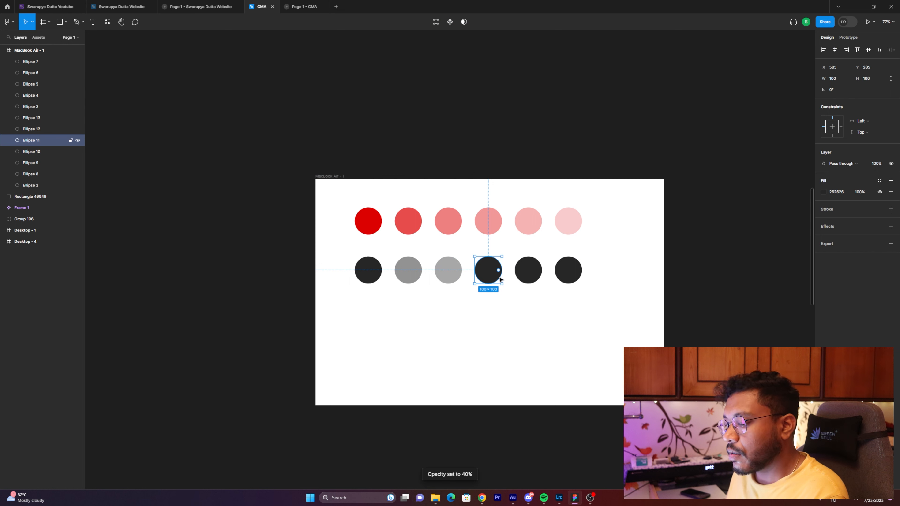
key(3)
click(537, 277)
key(2)
click(571, 280)
key(1)
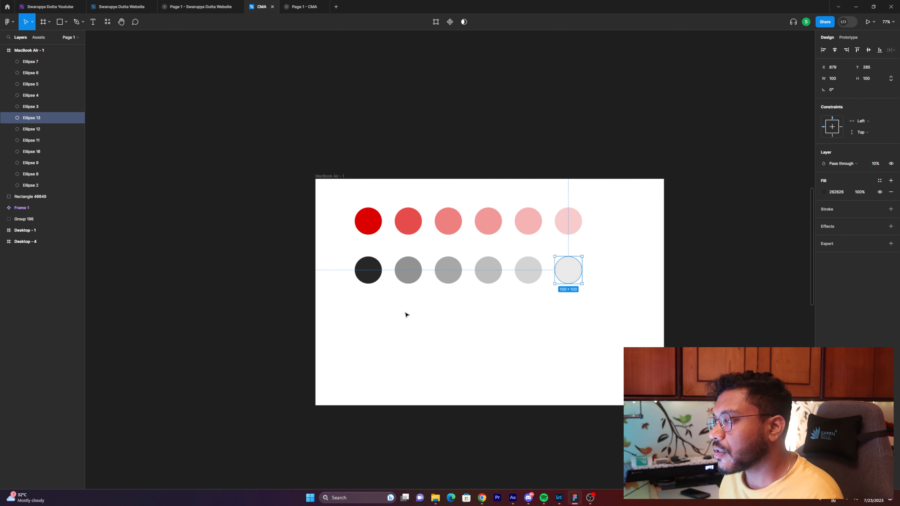
- Scale all twelve circles down together to about 580 × 194 and move them closer to the frame's upper-left corner
click(374, 308)
drag(366, 303, 604, 209)
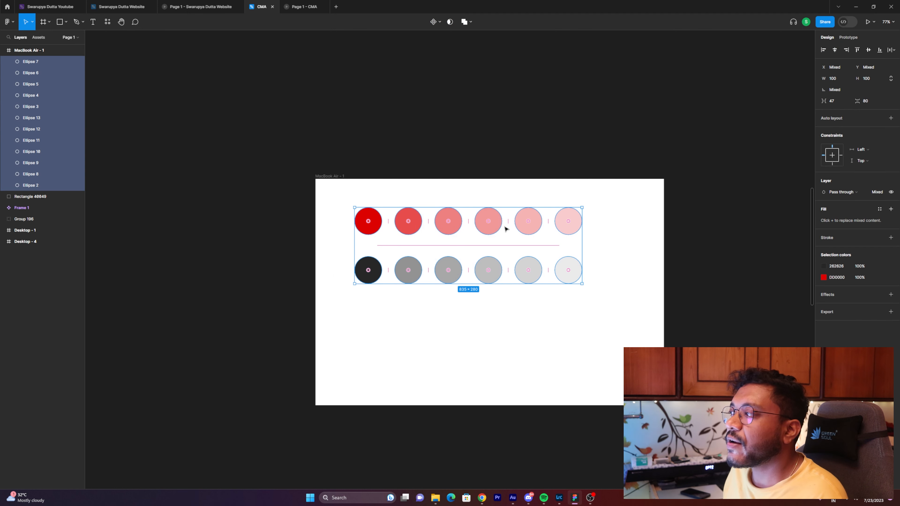
drag(582, 284, 510, 231)
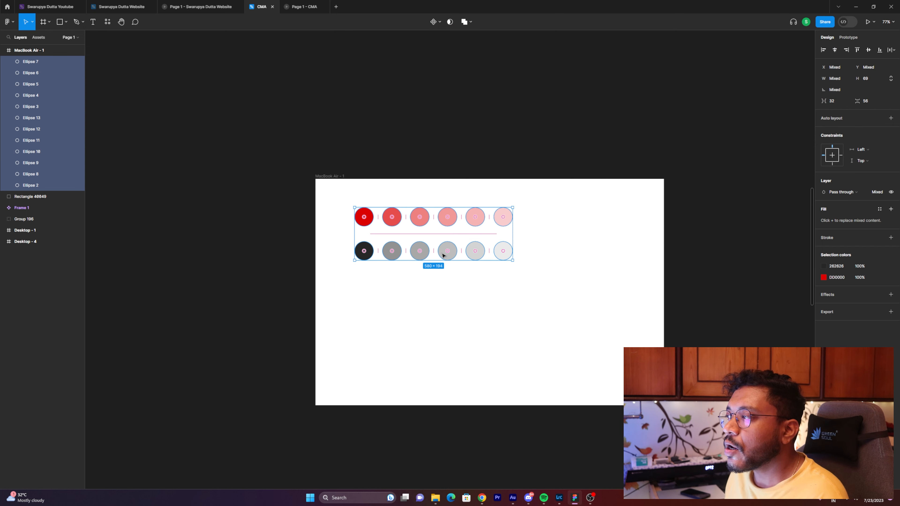
drag(442, 255, 425, 242)
click(430, 298)
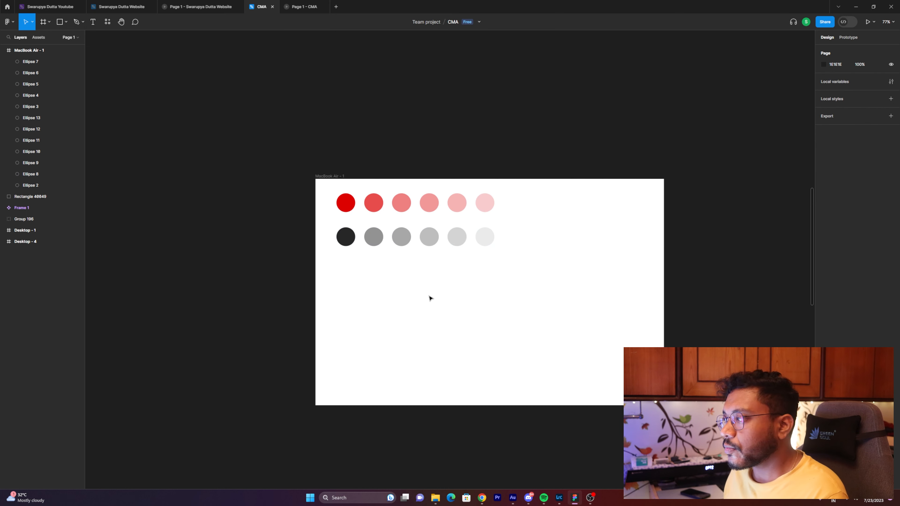
click(338, 204)
scroll(338, 205, down, 1)
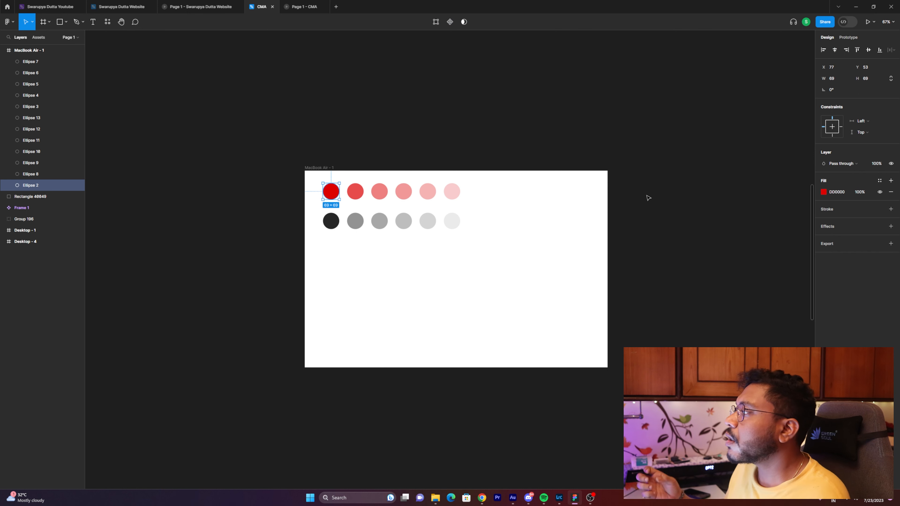
click(726, 210)
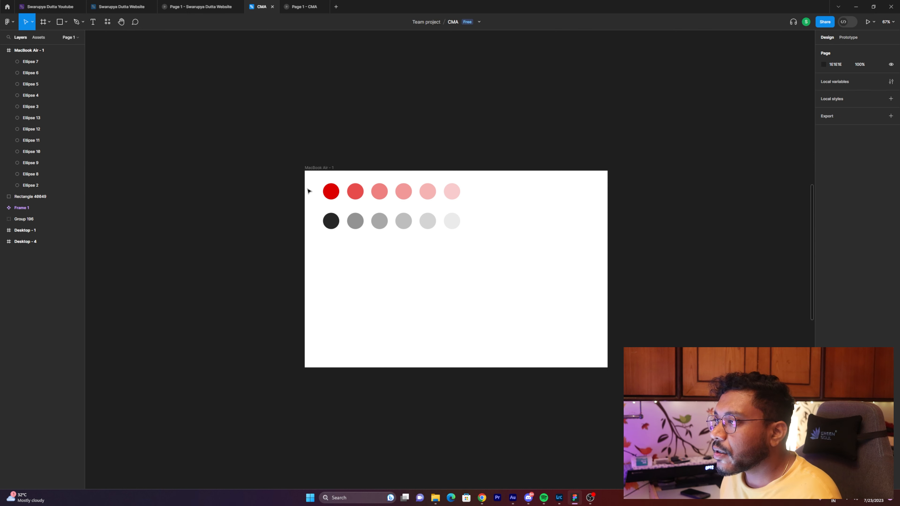
click(324, 191)
click(635, 151)
- Start a new colour style from the third dark grey circle, named Primary Color with the description "Used for buttons"
click(379, 221)
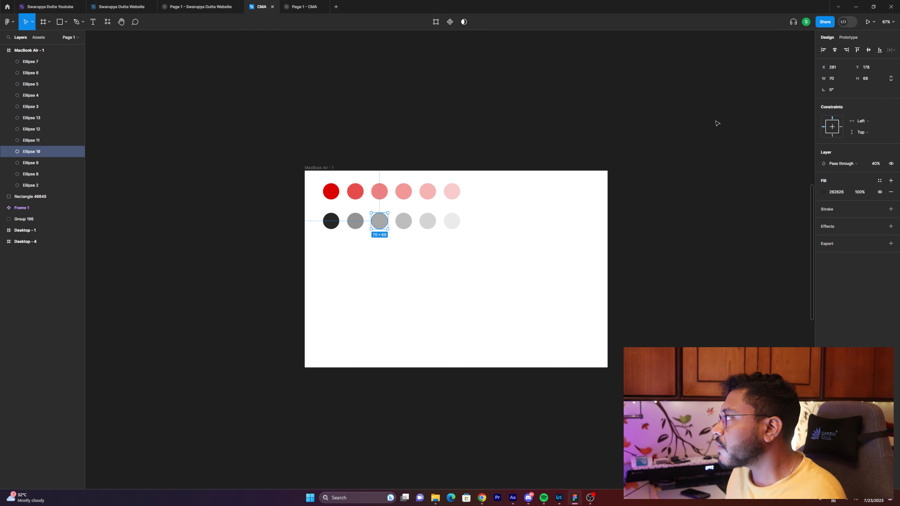
click(879, 180)
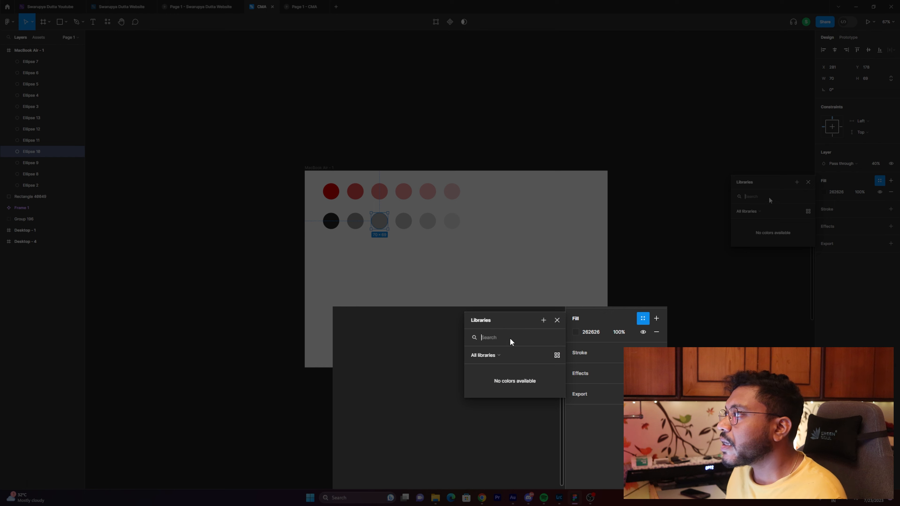
click(797, 183)
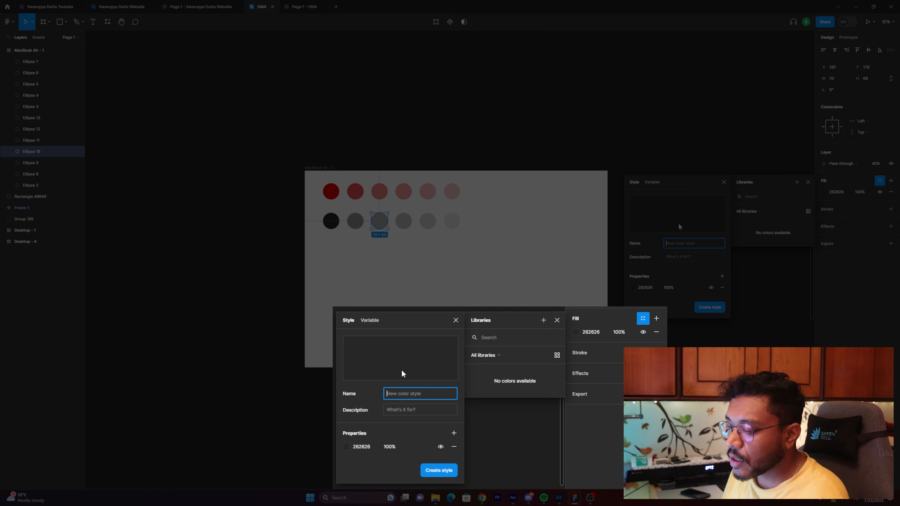
text(Primar)
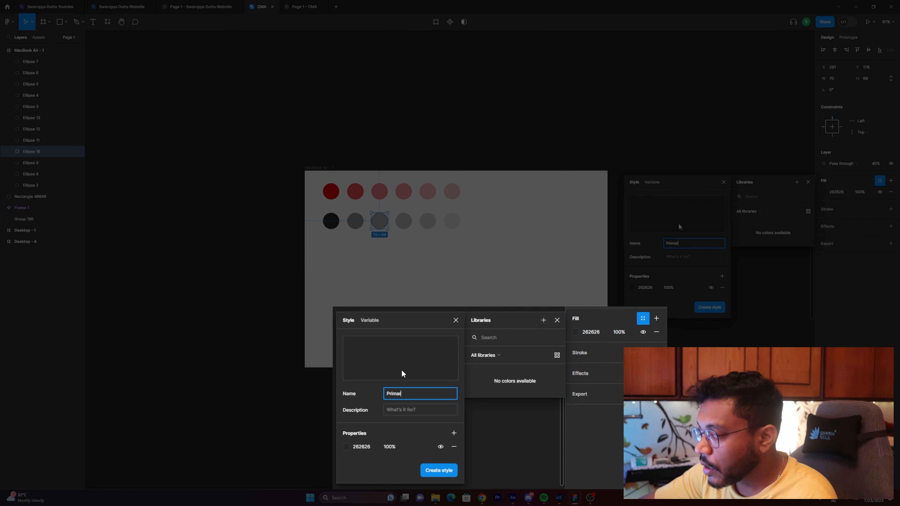
text(y Color)
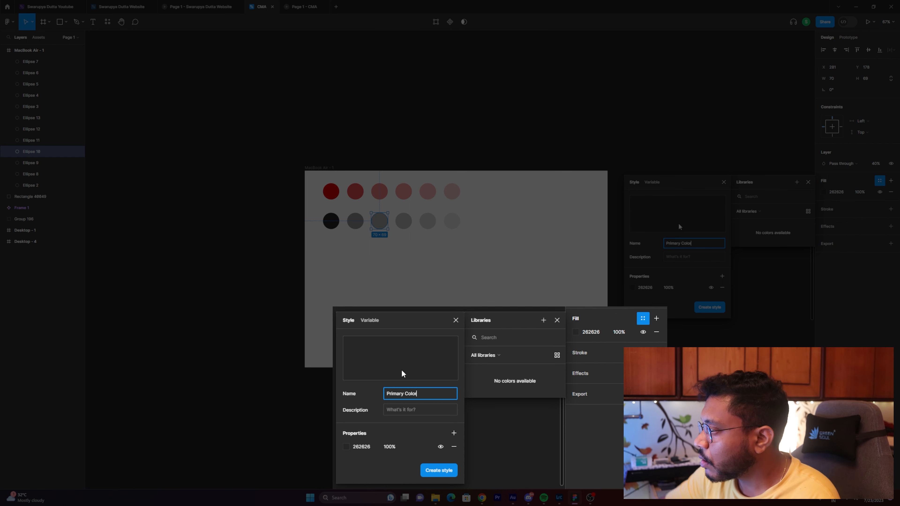
click(415, 411)
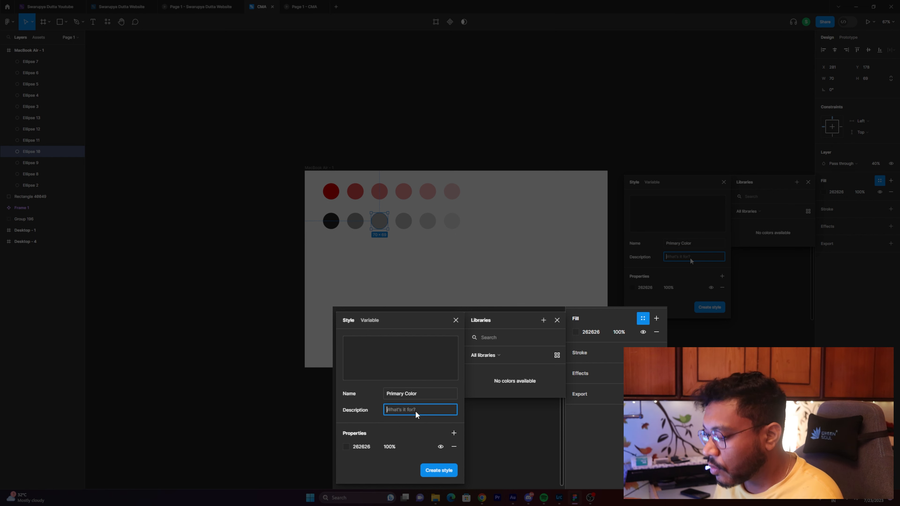
text(Used fo)
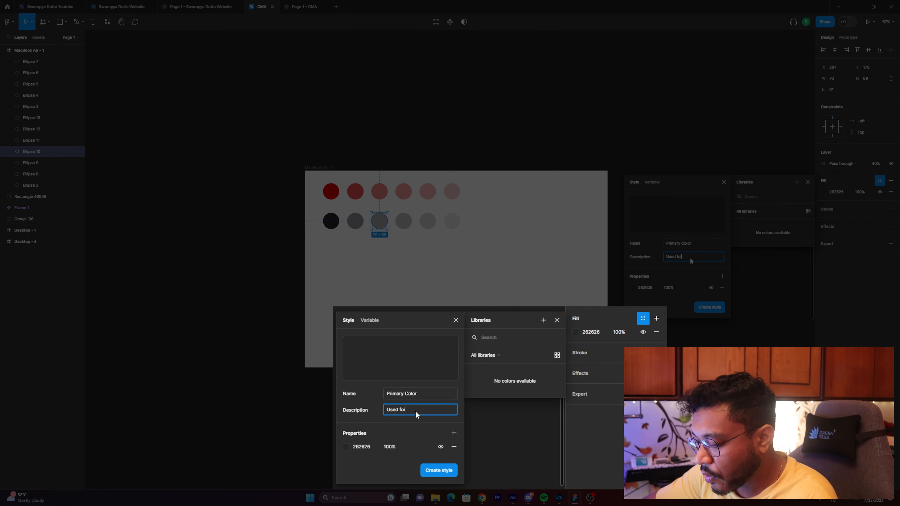
text(r buttons)
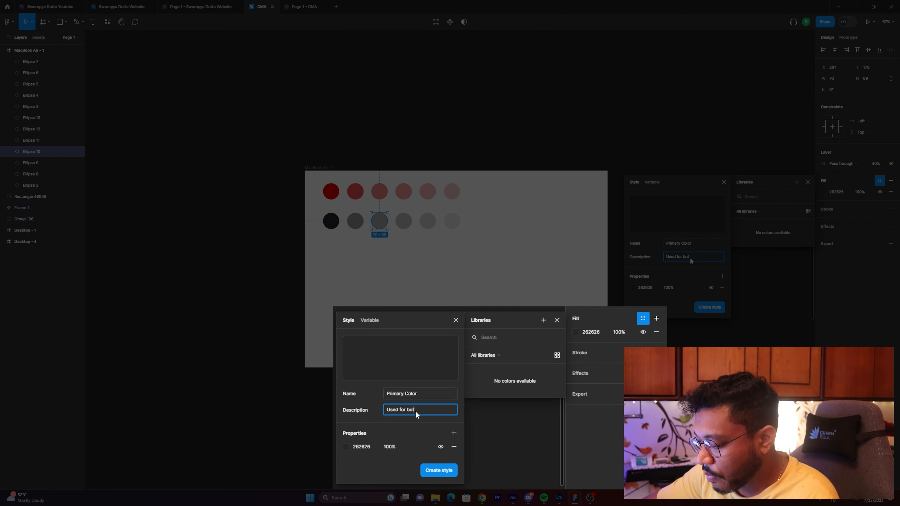
- Sample DD0000 from the full-red circle as the Primary Color style's colour and create the style
click(346, 447)
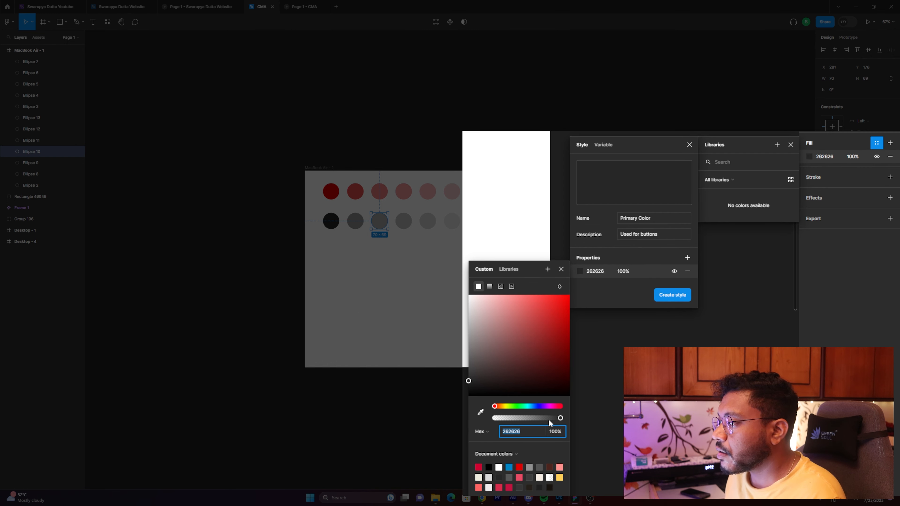
click(480, 412)
click(333, 191)
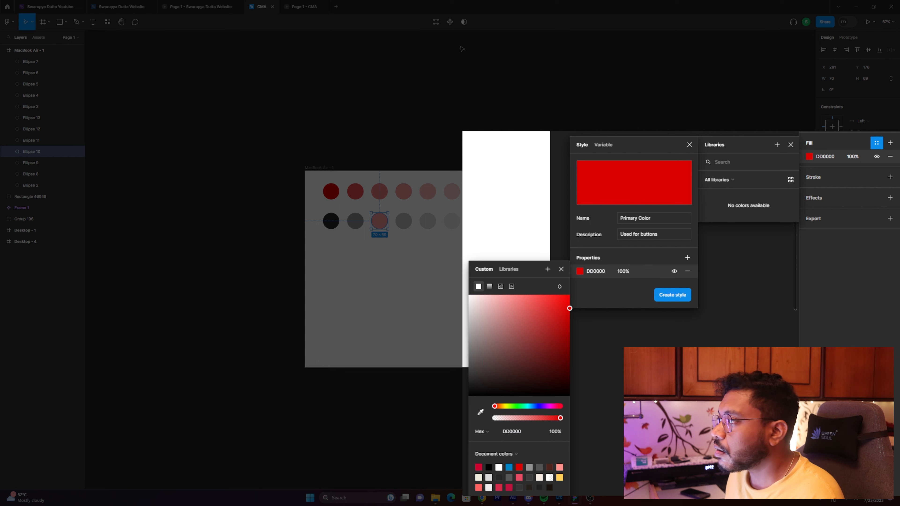
click(562, 270)
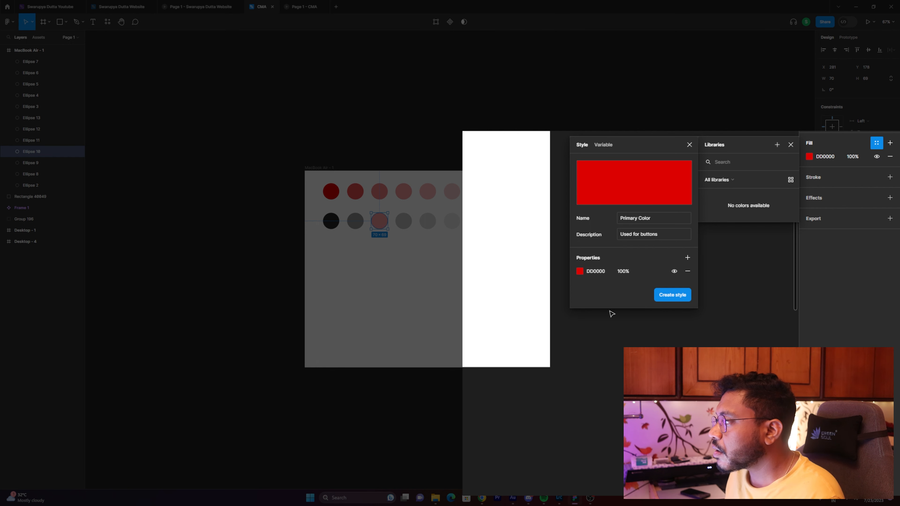
click(678, 293)
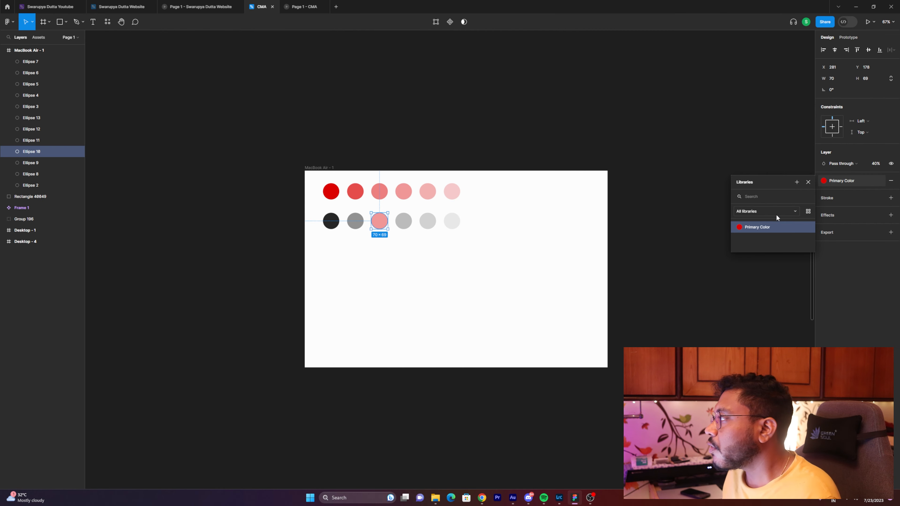
- Start a second colour style named "Background color" with the description "Used for the main background"
click(796, 182)
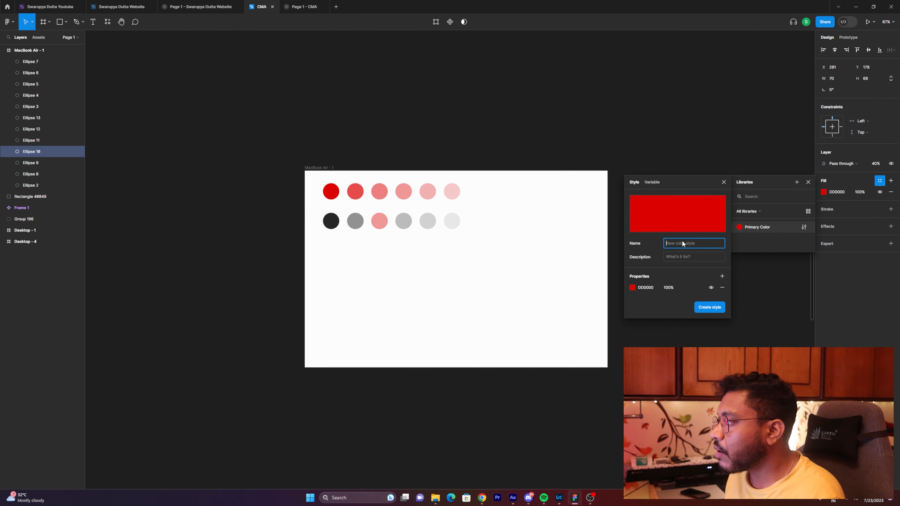
text(B)
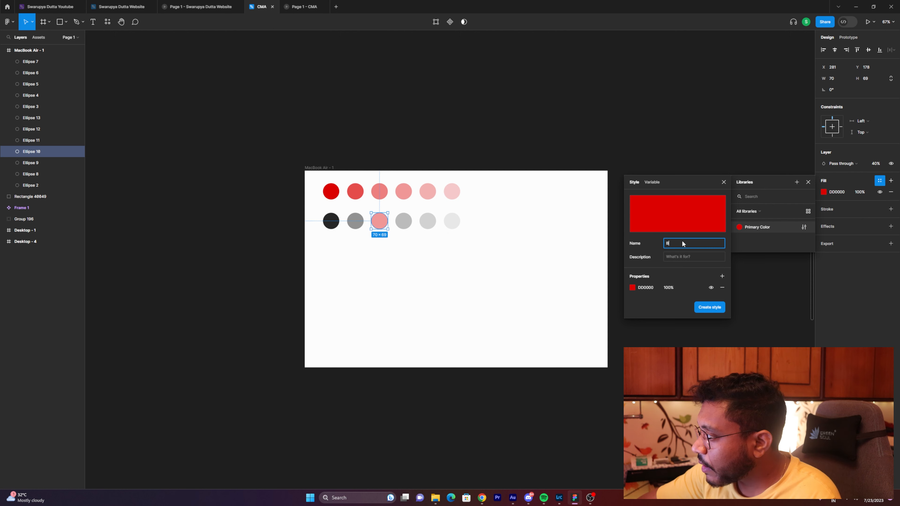
text(ackgr)
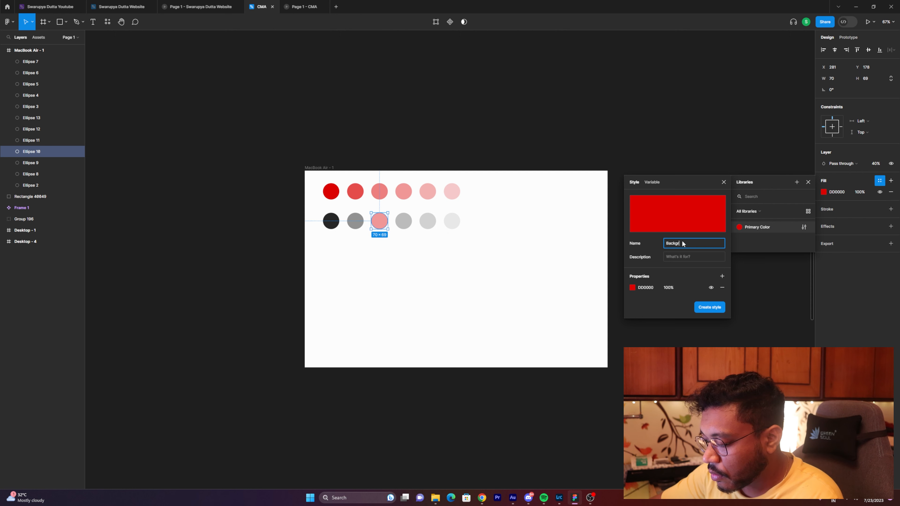
text(ound color)
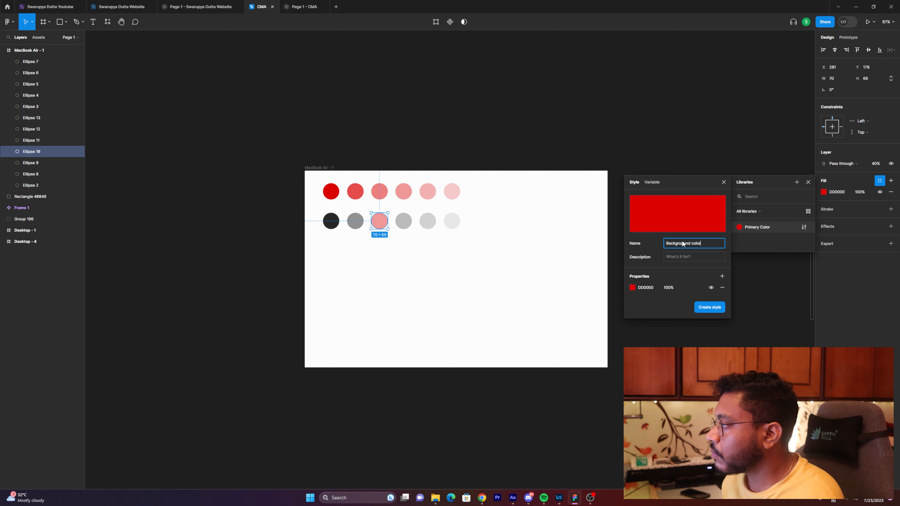
click(679, 257)
text(Used for the main backgor)
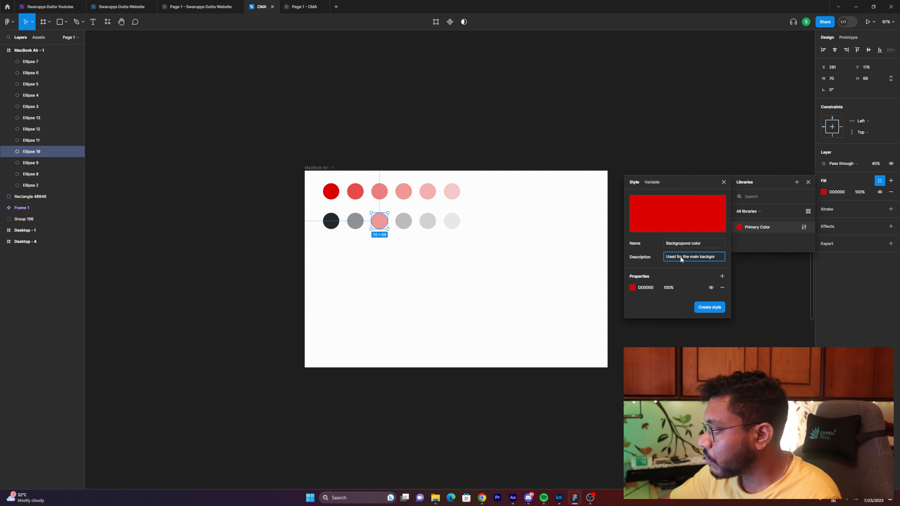
key(BackSpace)
key(BackSpace)
text(round)
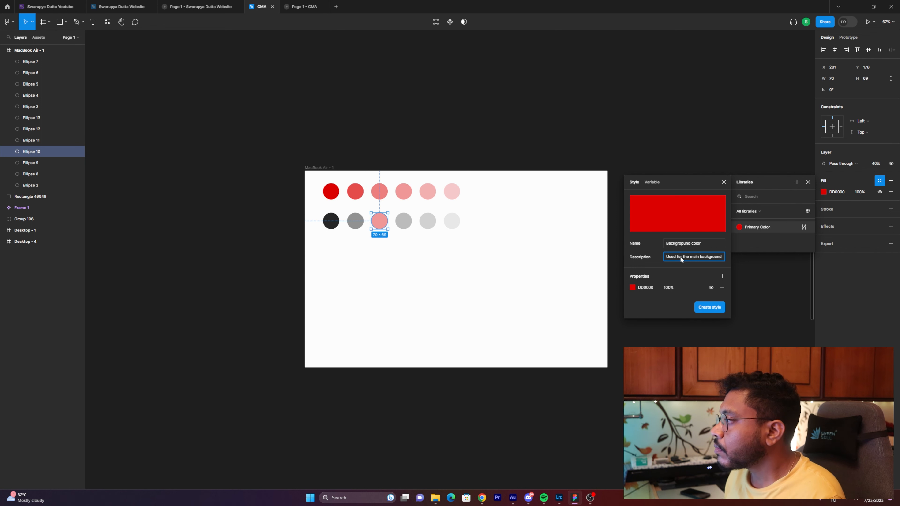
- Sample 262626 from the first dark grey circle for the background style, create the style and deselect the circle
click(632, 288)
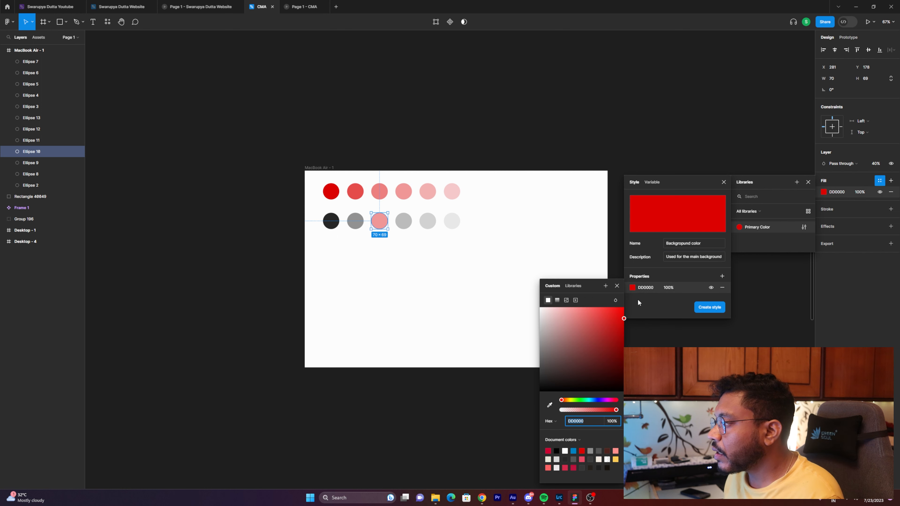
click(550, 405)
click(327, 220)
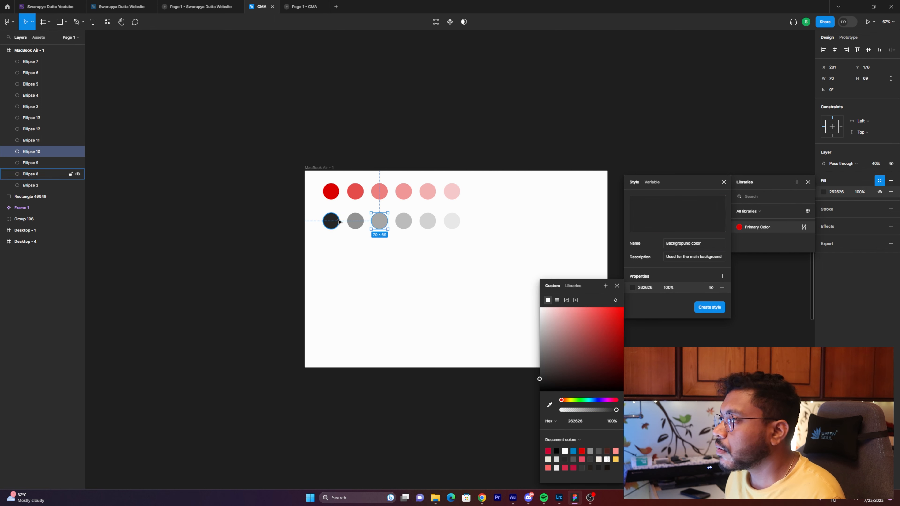
click(713, 308)
click(830, 297)
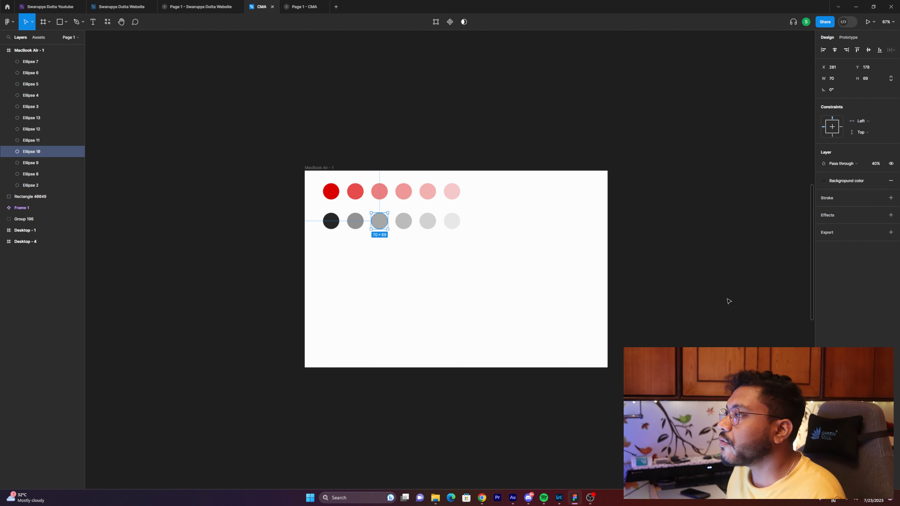
click(460, 290)
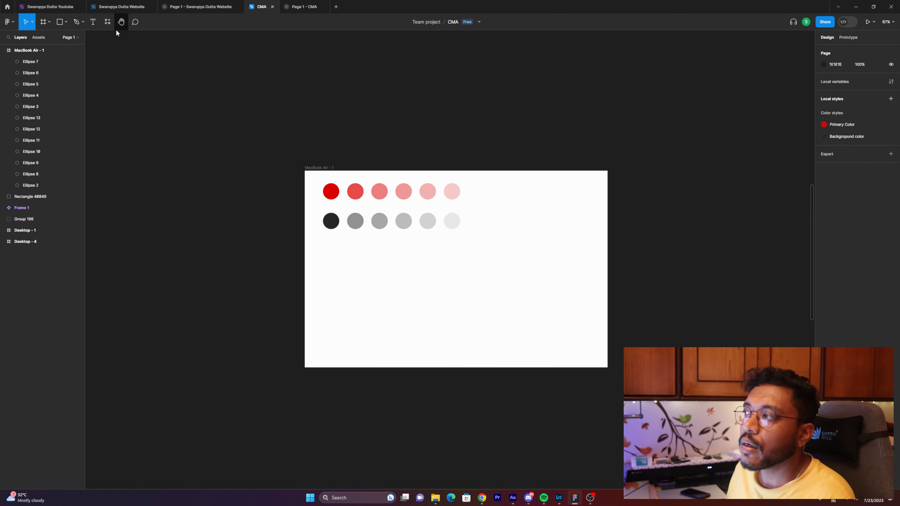
- Add a Surface Pro 8 tablet frame, 1440 × 960, beside the MacBook Air frame
drag(634, 239, 515, 244)
click(201, 172)
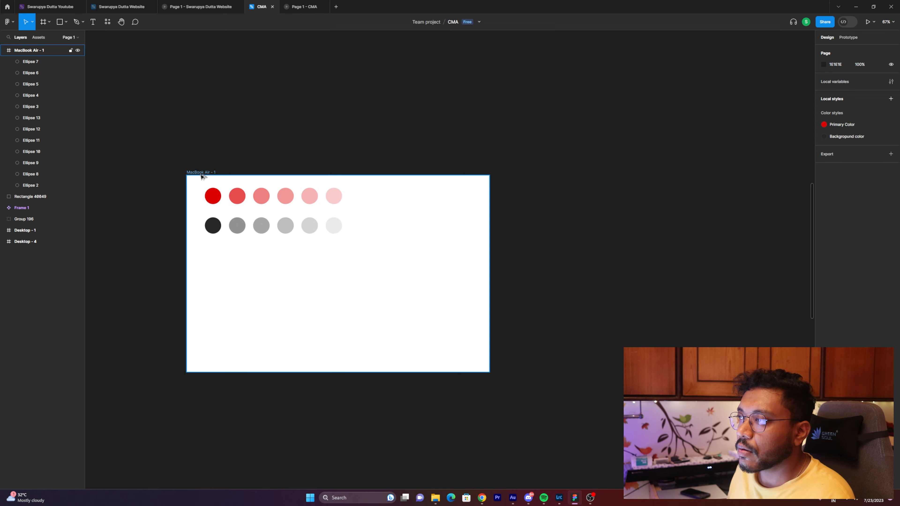
click(202, 168)
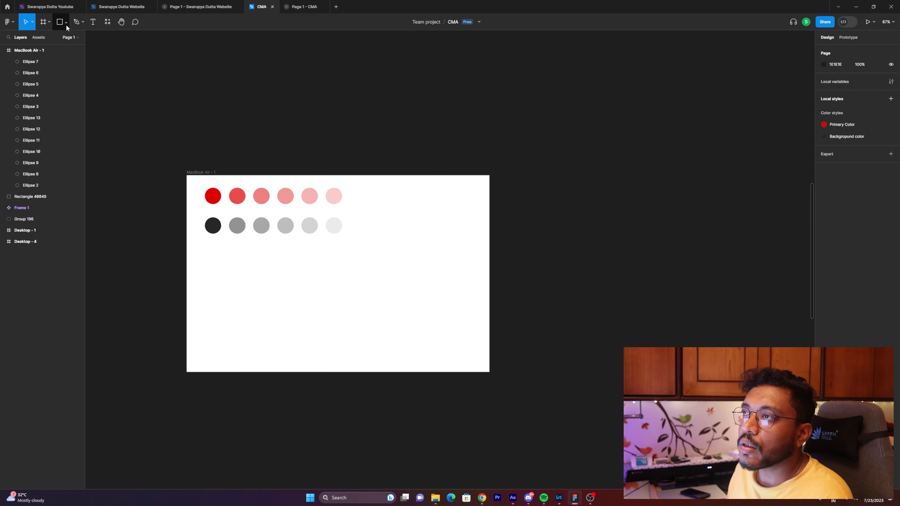
click(50, 22)
click(42, 39)
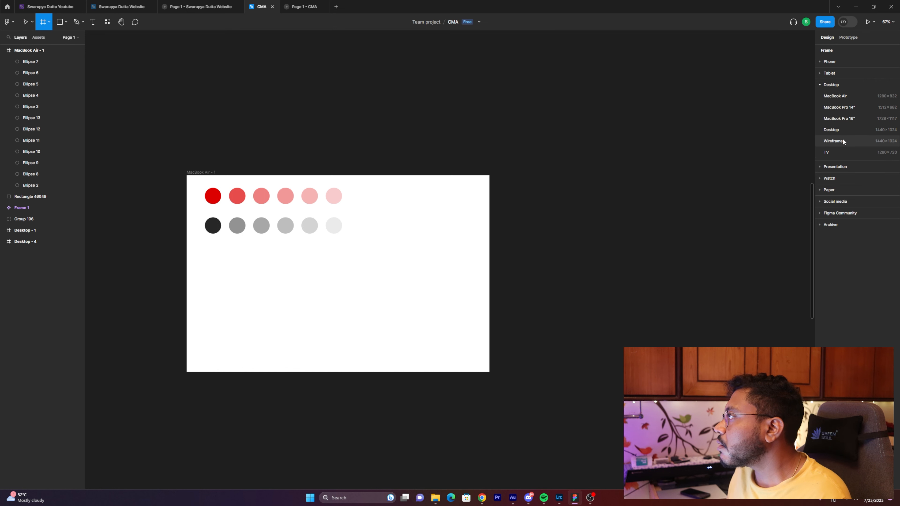
click(822, 73)
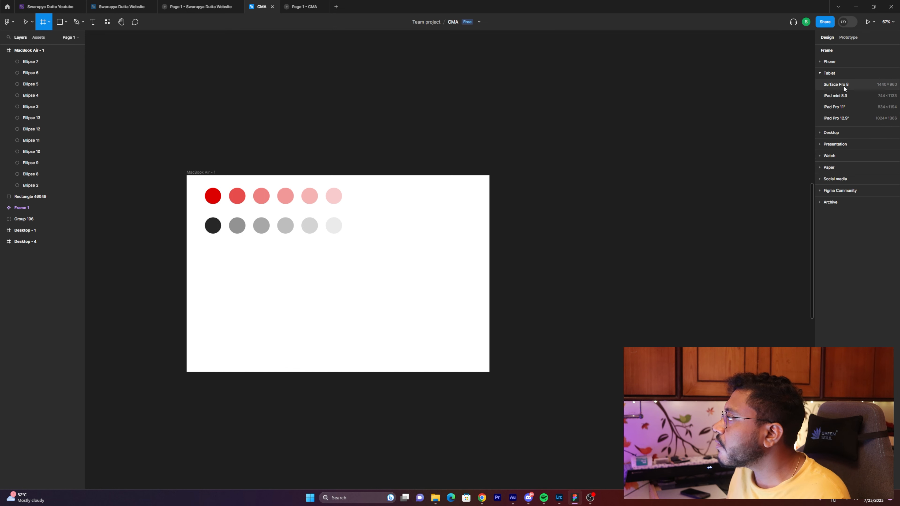
click(843, 85)
scroll(616, 124, right, 3)
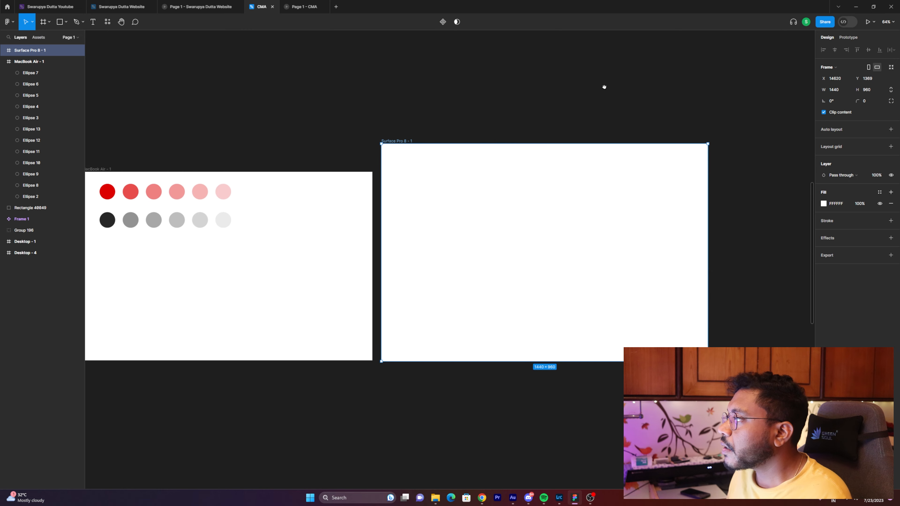
- Apply the Background color style to the Surface Pro 8 frame's fill and deselect the frame
click(824, 204)
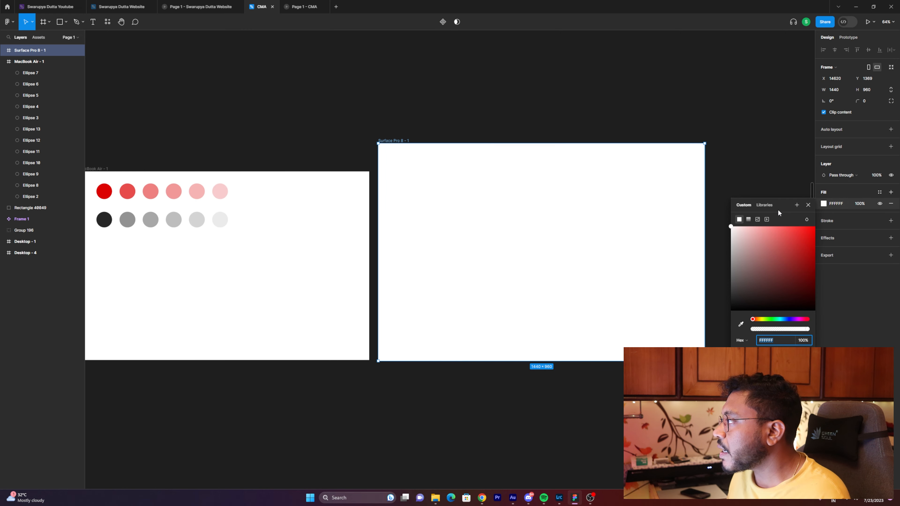
click(762, 204)
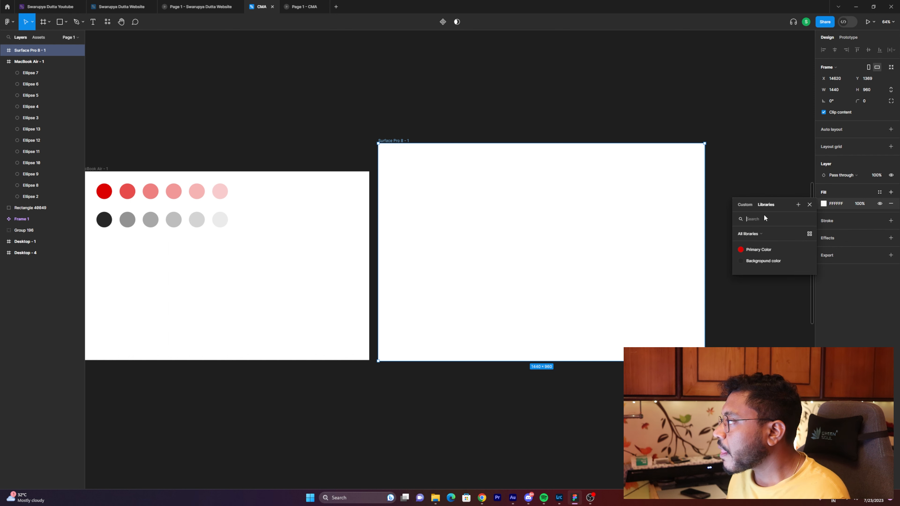
click(758, 261)
click(485, 84)
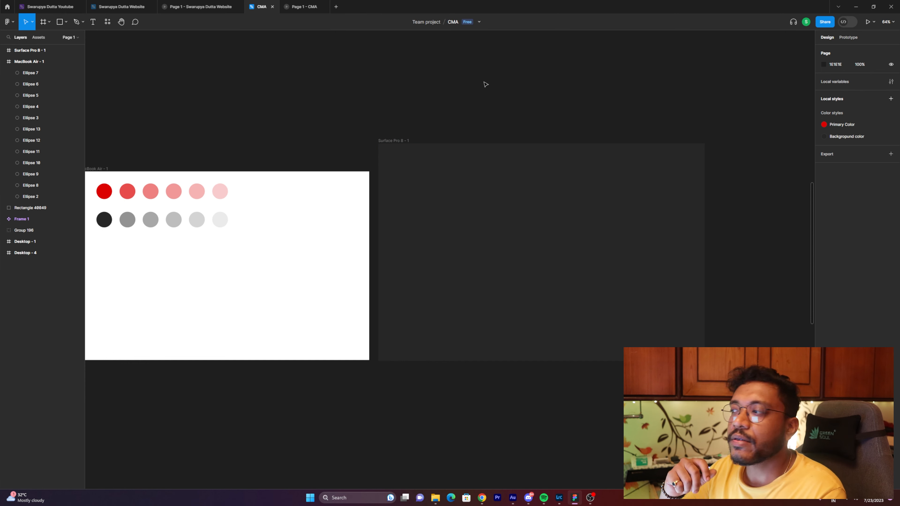
drag(286, 162, 532, 200)
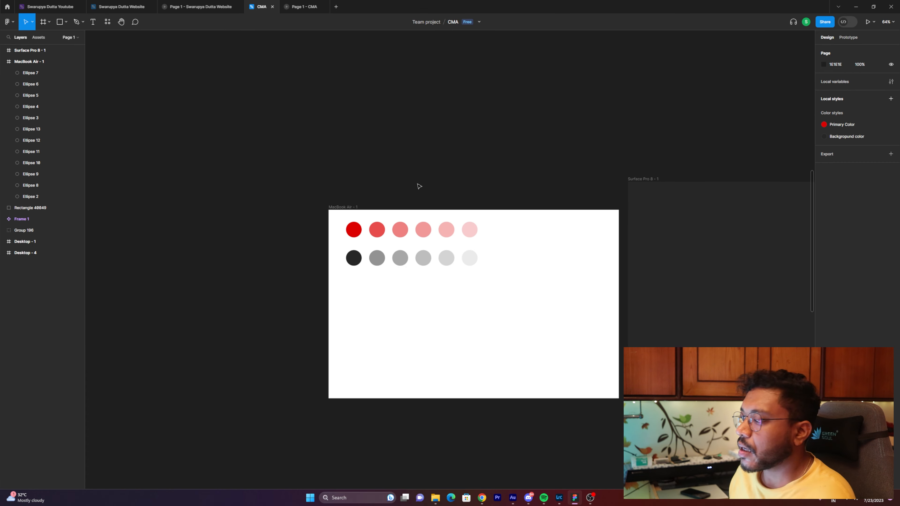
- Switch to the browser, search for "adobe color" in a new tab and open the Adobe Color wheel page
key(alt+Tab)
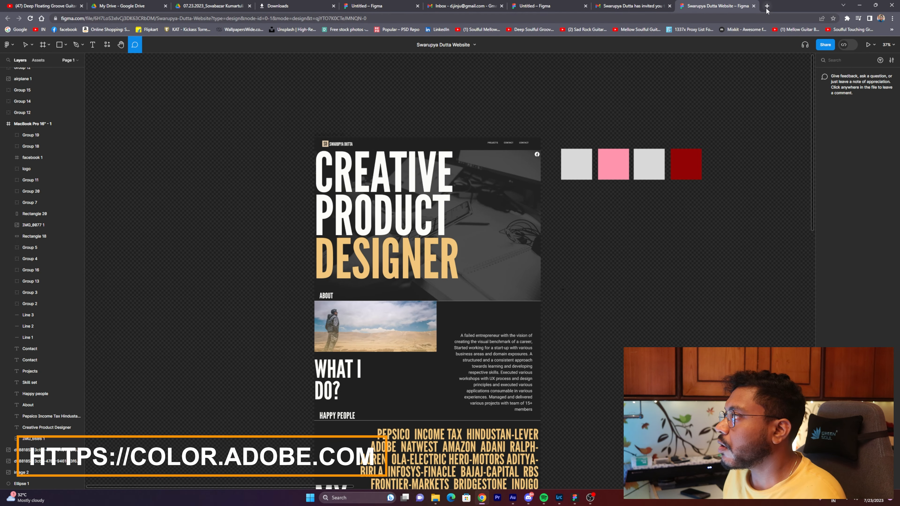
click(766, 9)
text(ado)
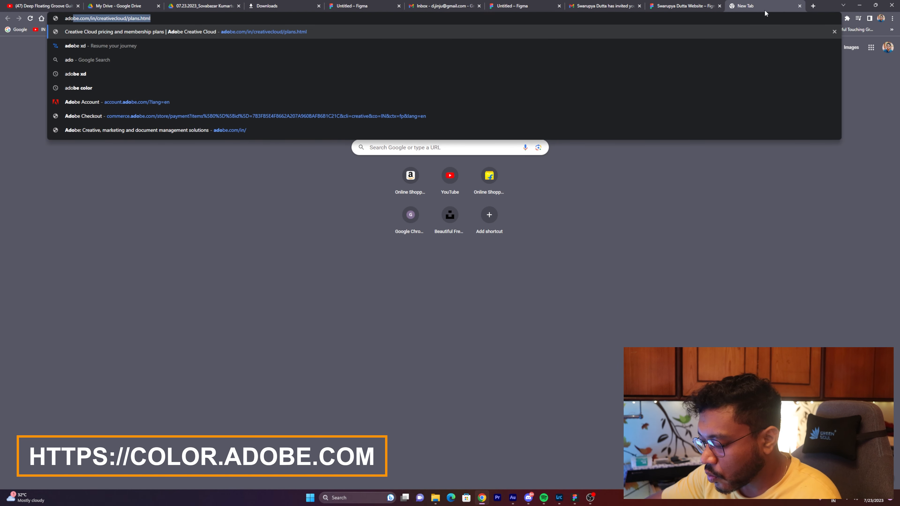
text(be co)
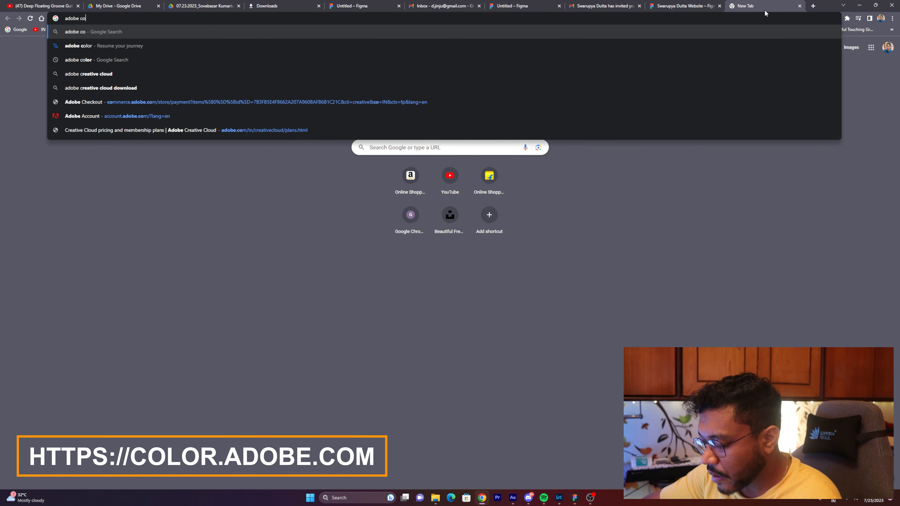
text(lor)
key(Return)
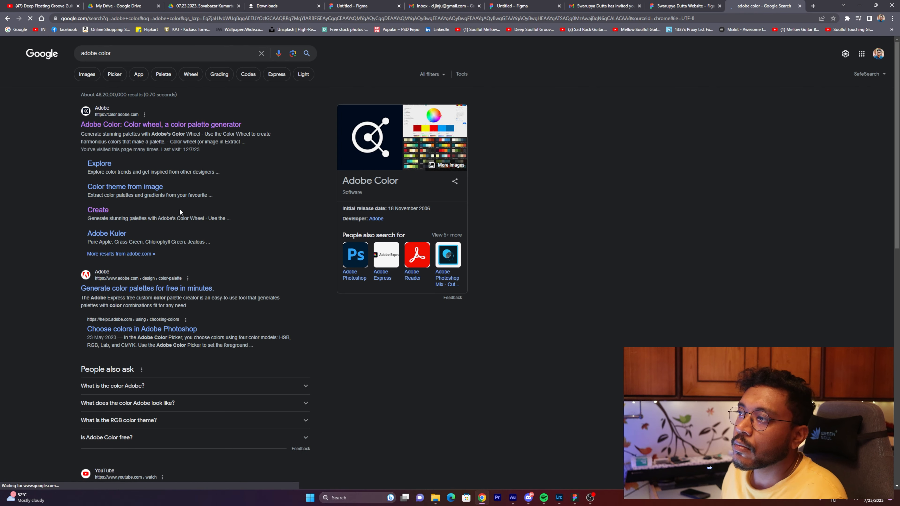
click(151, 125)
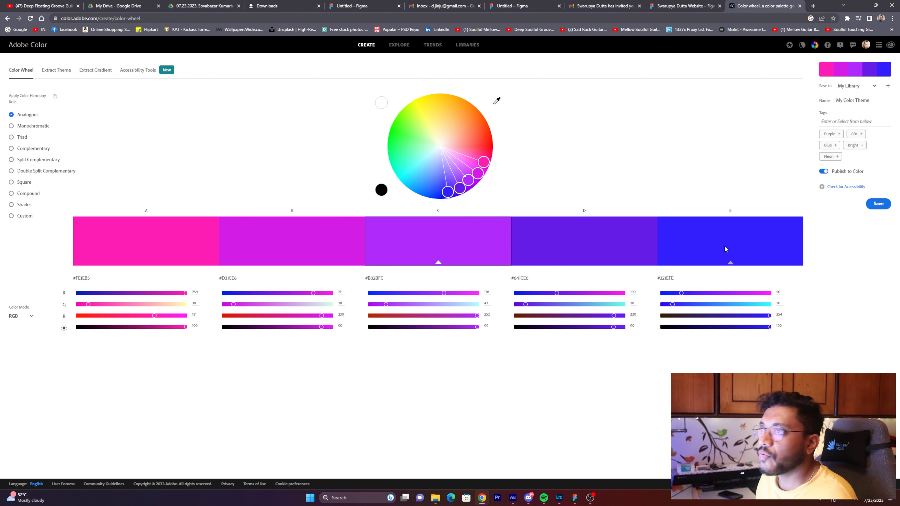
- Preview the Monochromatic, Triad, Complementary and Split Complementary harmony rules on the color wheel, and return to Analogous
click(11, 126)
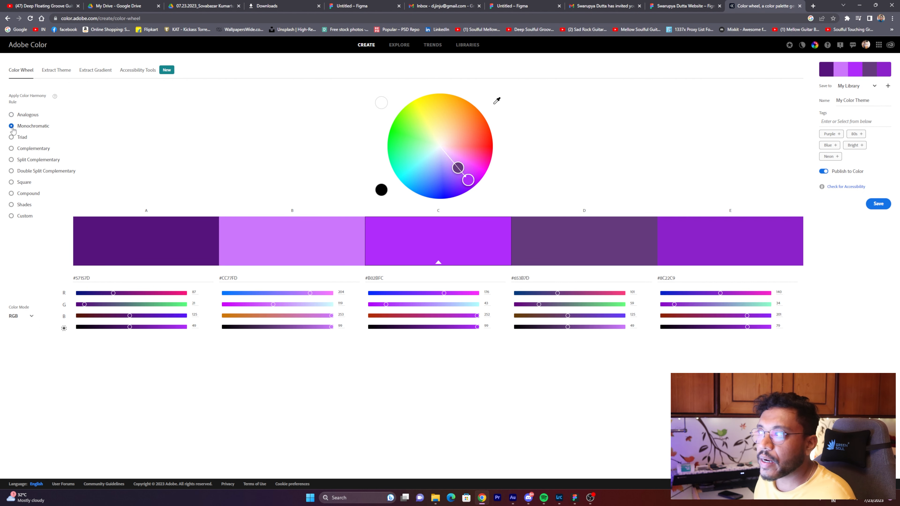
click(11, 137)
click(12, 148)
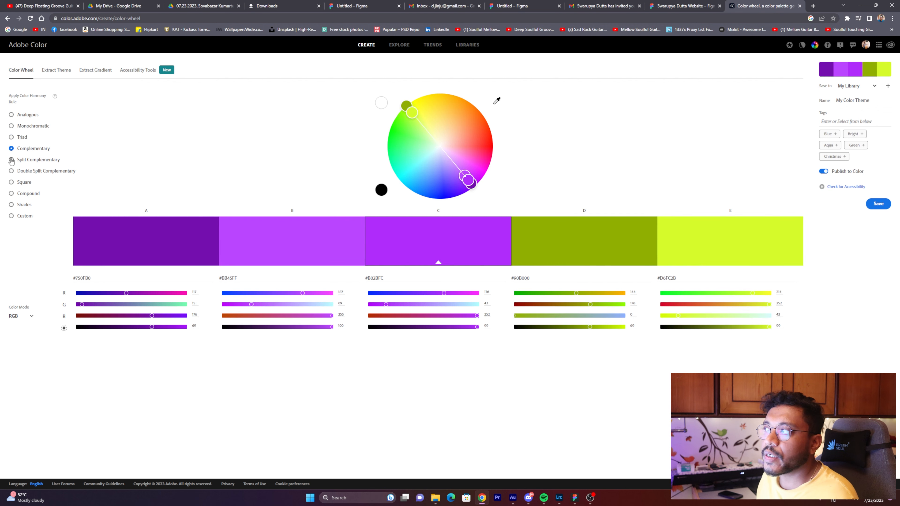
click(18, 158)
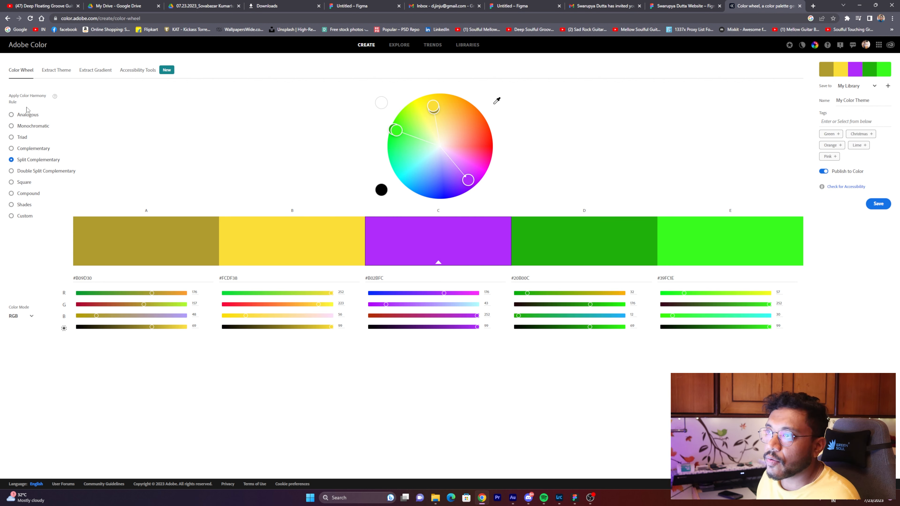
click(11, 114)
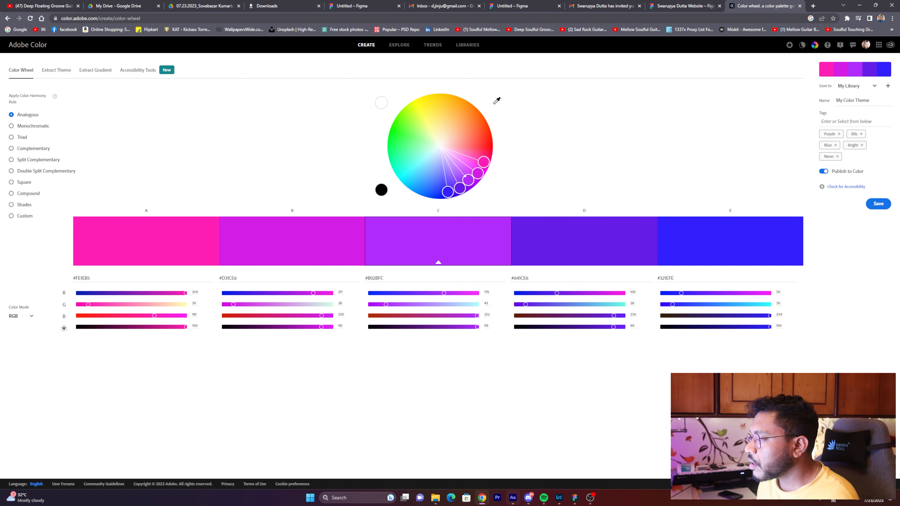
- Copy the full-red circle's DD0000 fill code in Figma and set it as color A of the Analogous theme in Adobe Color
click(575, 497)
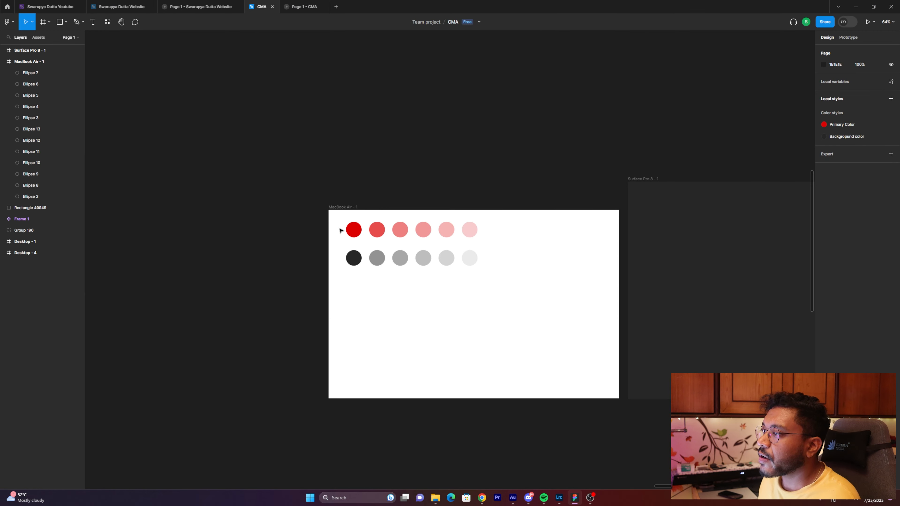
click(350, 230)
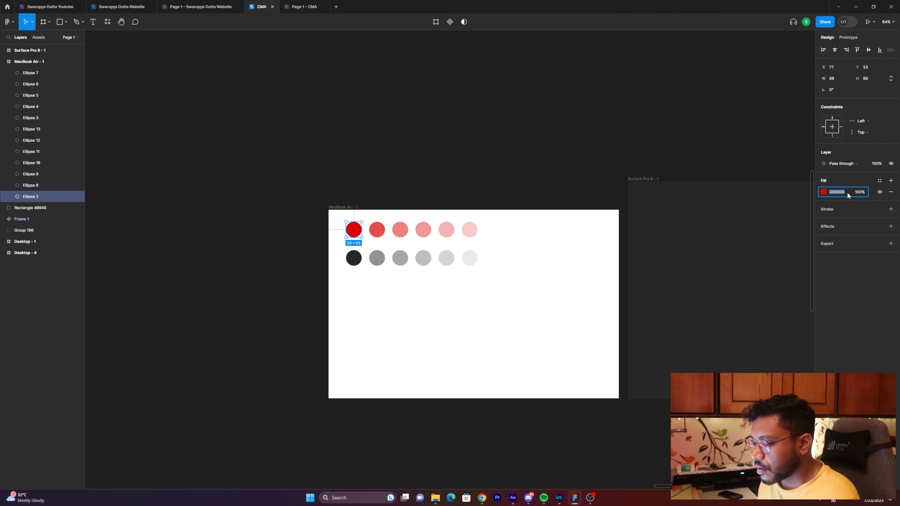
key(alt+Tab)
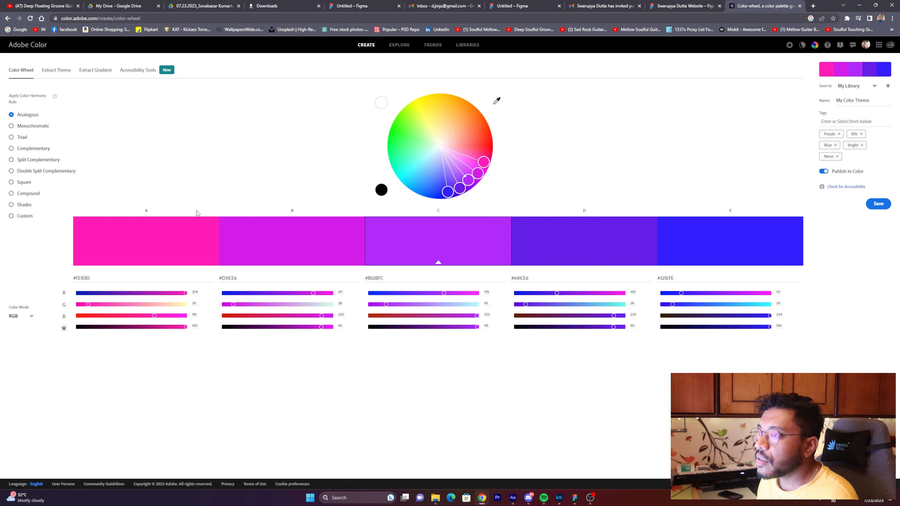
click(88, 279)
key(ctrl+a)
text(#DD0000)
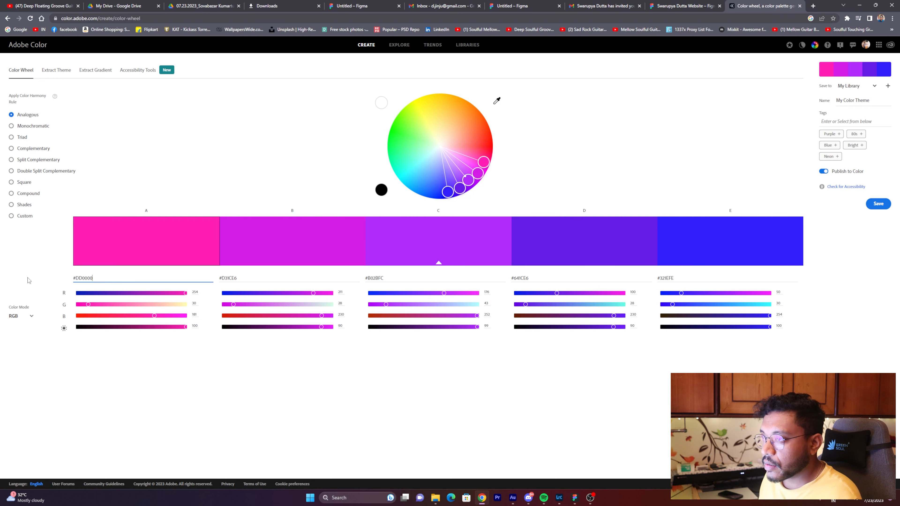
key(Return)
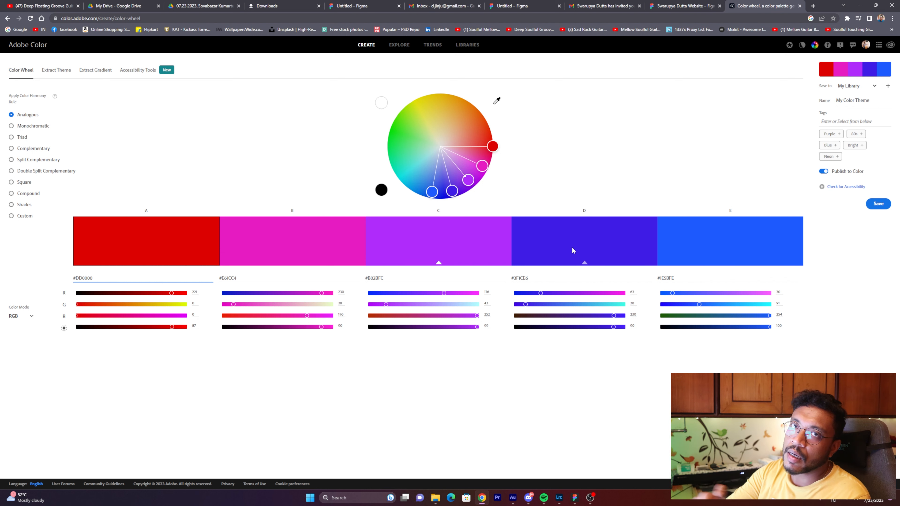
- Apply the Monochromatic harmony rule and set color A to #DD0000
click(26, 126)
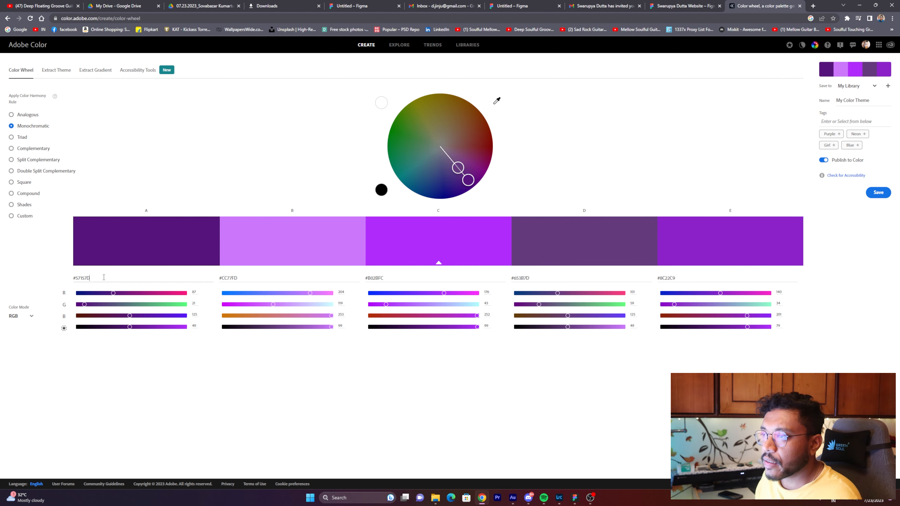
drag(104, 278, 57, 273)
text(#DD0000)
key(Return)
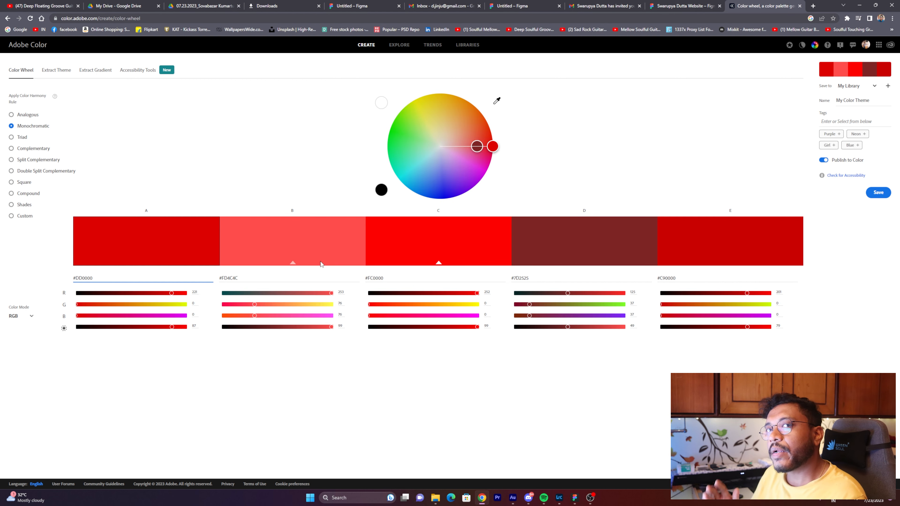
- Try the Triad rule, switch to the Complementary harmony rule and set color A to #DD0000
click(19, 138)
click(23, 148)
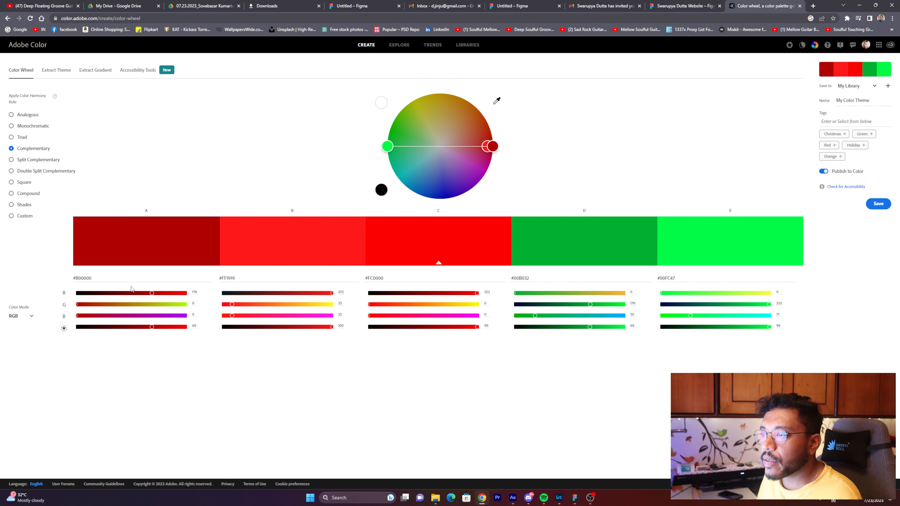
drag(120, 278, 27, 273)
text(#DD0000)
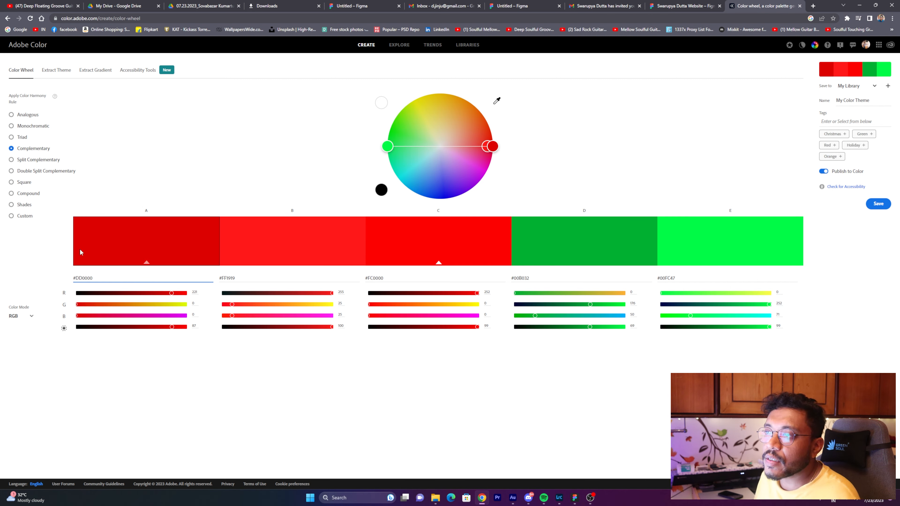
- Apply the Shades harmony rule with color A set to #DD0000, copy color B's code #7D0000 and return to Figma
click(16, 205)
click(121, 277)
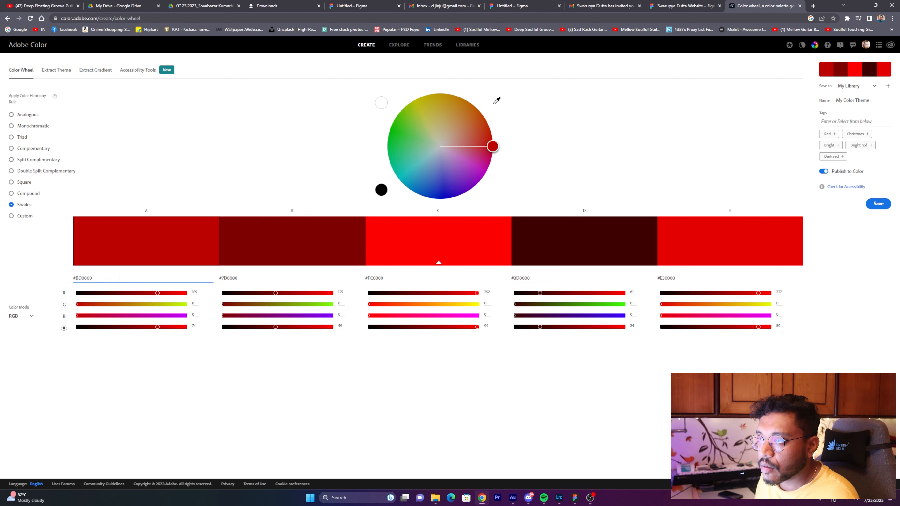
drag(121, 277, 39, 279)
text(#DD0000)
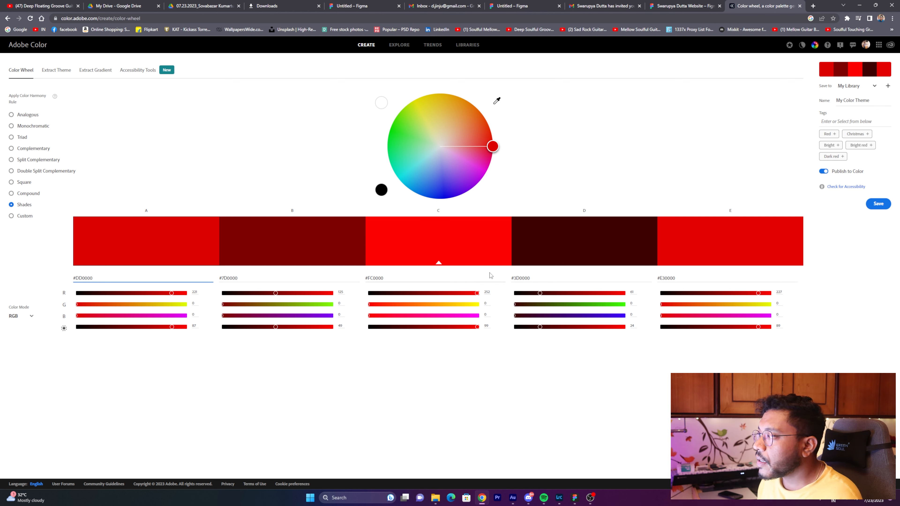
key(Tab)
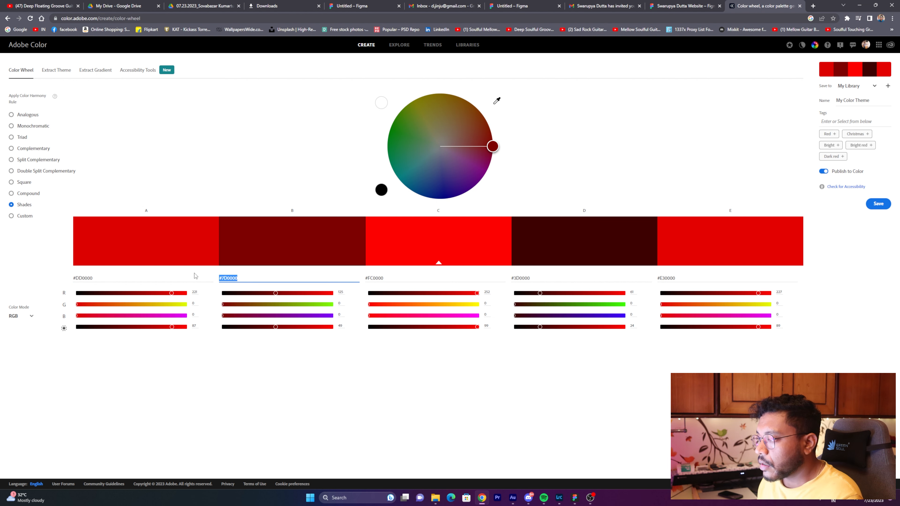
click(575, 498)
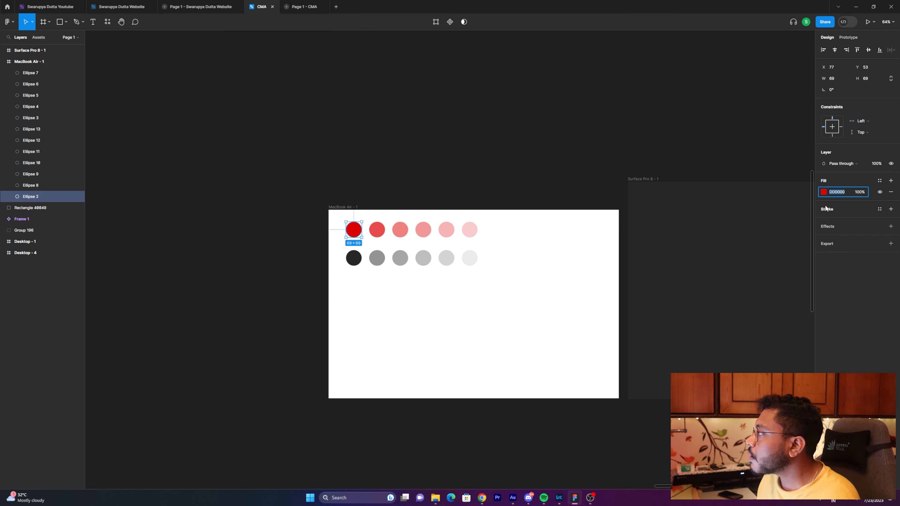
click(891, 208)
click(880, 181)
click(890, 220)
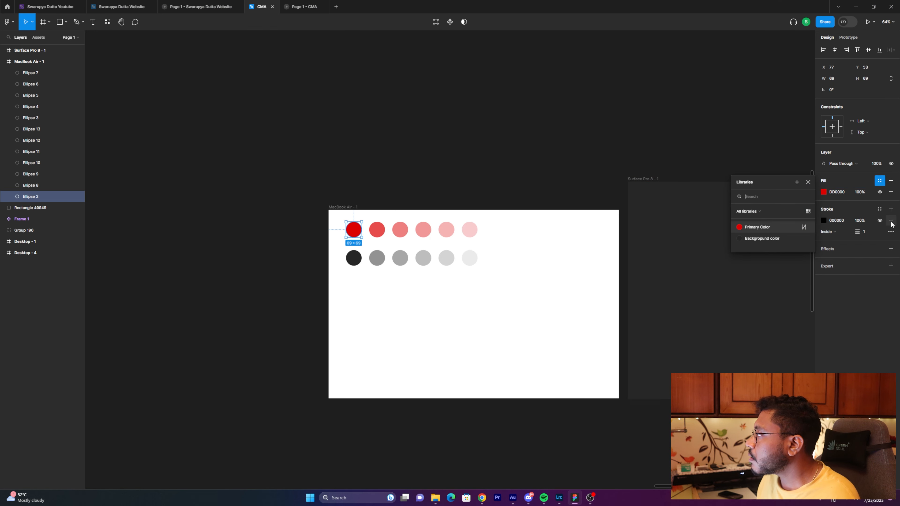
- Start a new color style from the full-red circle's fill, named "New foreground colors" with the description "Used for card foregrounds"
click(880, 181)
click(797, 182)
click(686, 243)
text(New fore)
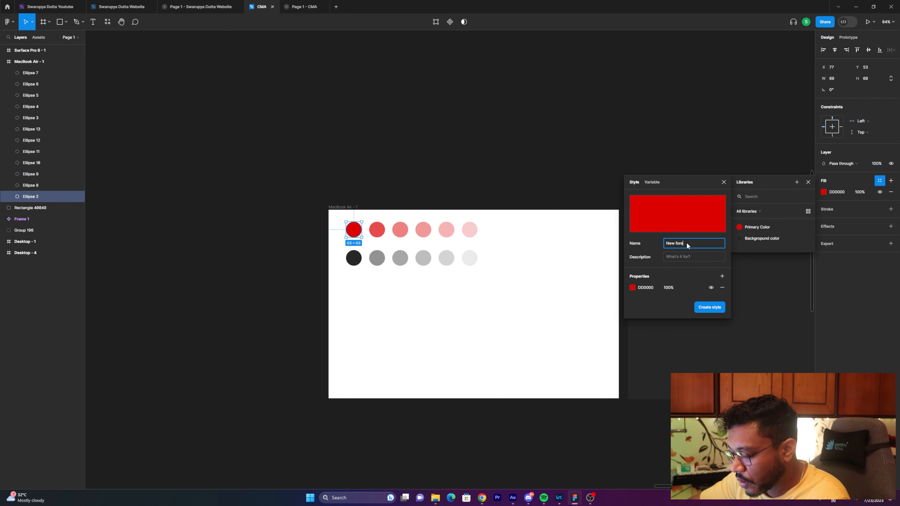
text(ground colors)
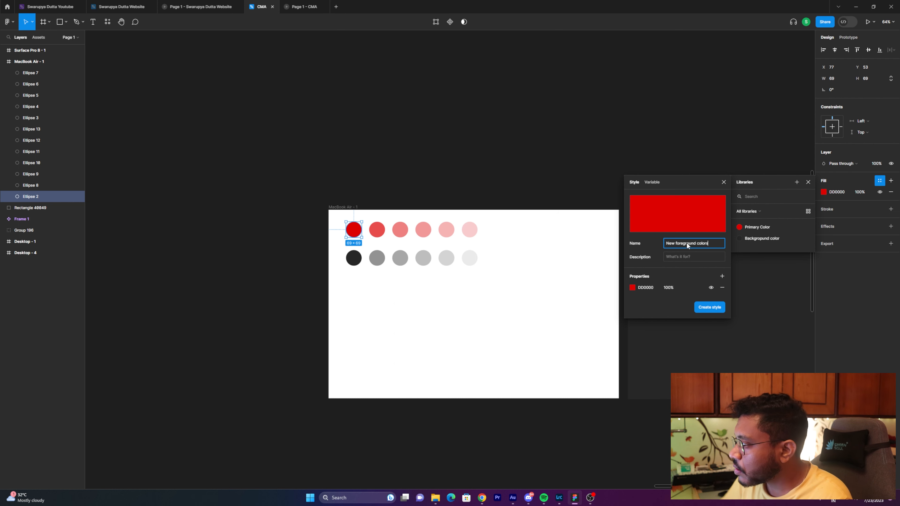
click(689, 258)
text(Used for)
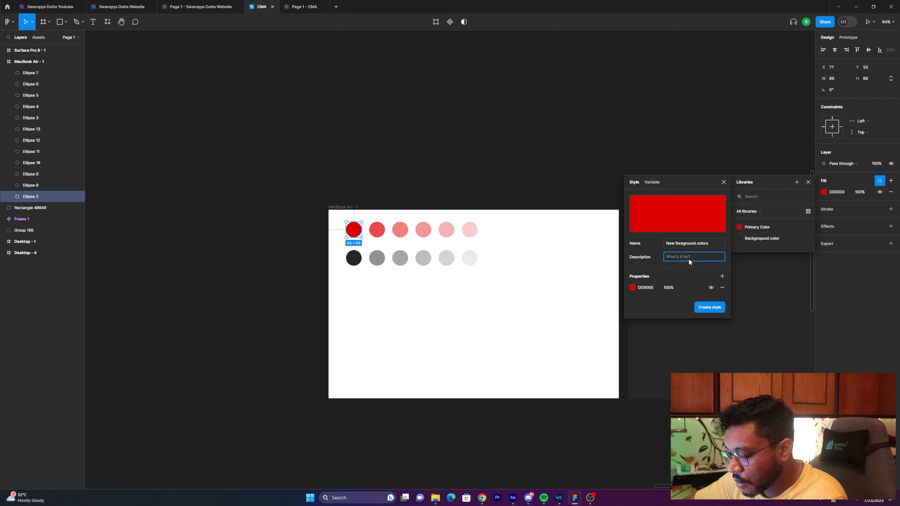
text( card)
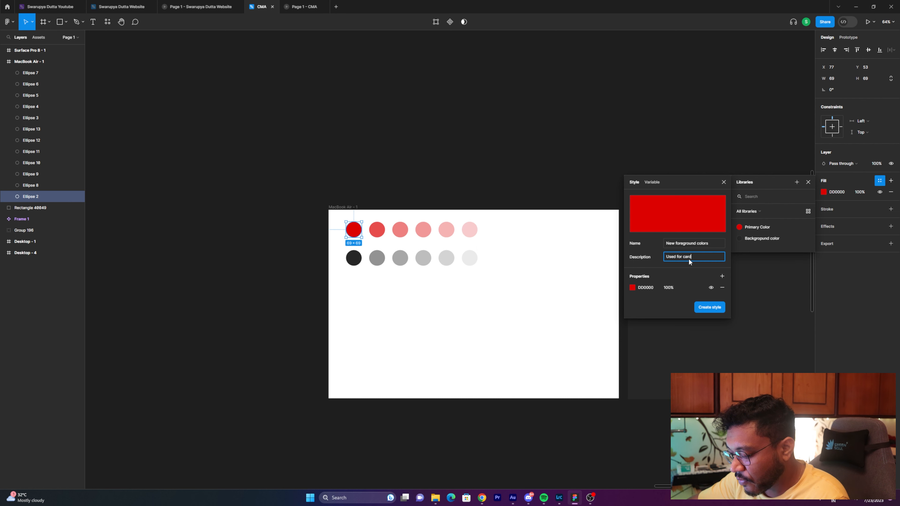
text( foregrounds)
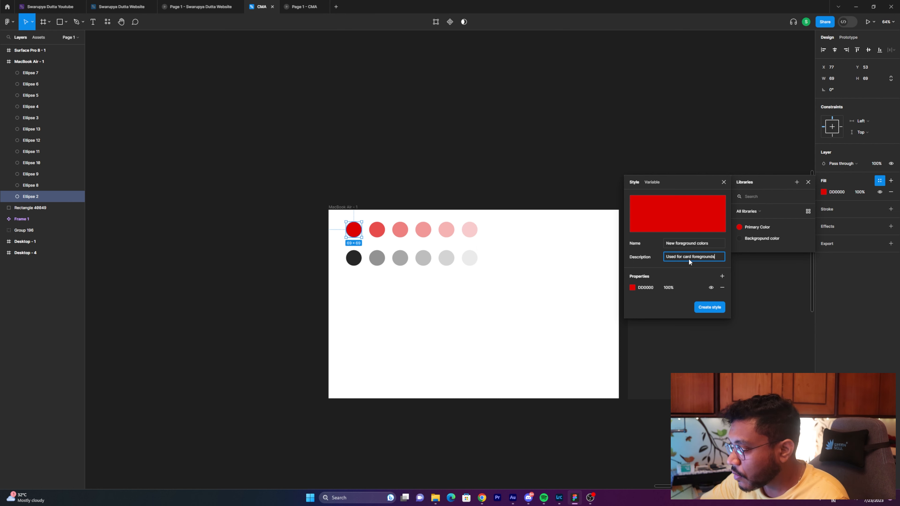
- Set the new foreground style's color to #7D0000, create the style and deselect the circle
click(632, 288)
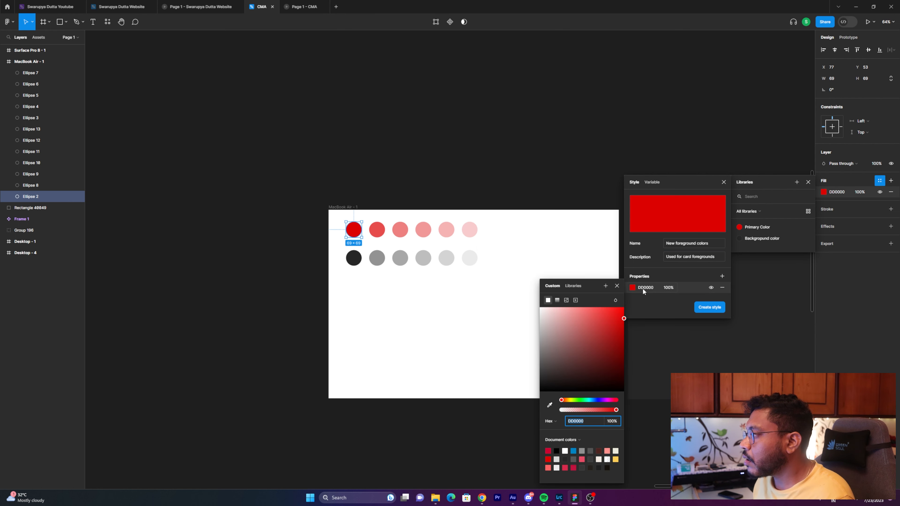
click(649, 288)
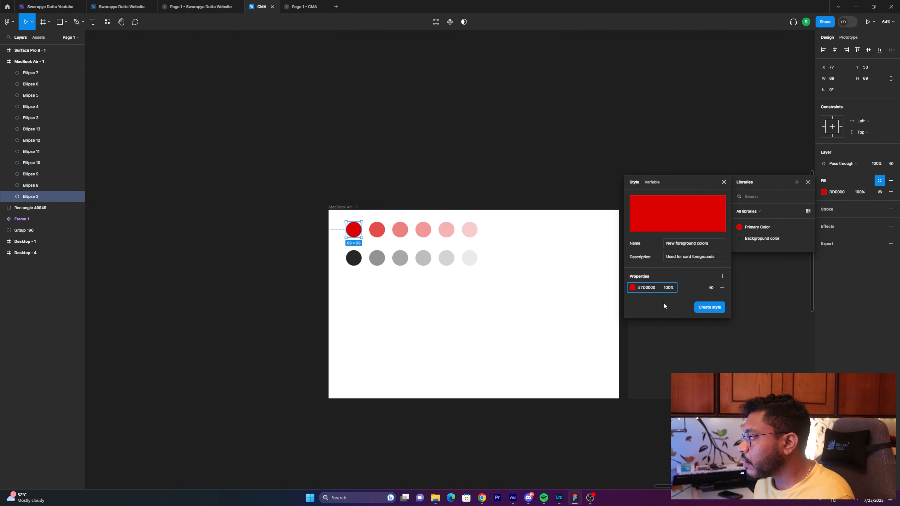
key(Return)
click(709, 307)
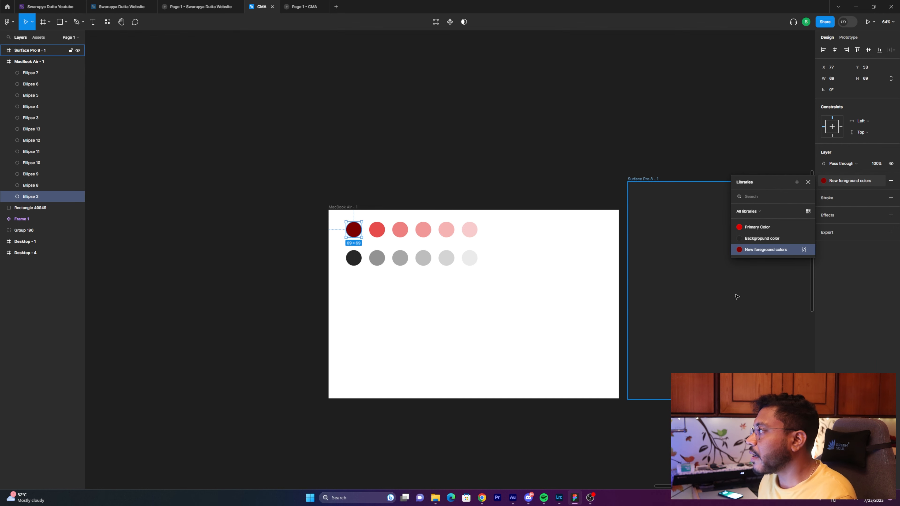
click(673, 135)
- Draw a square about 194 × 194 in the upper part of the Surface Pro 8 frame and fill it with the New foreground colors style
drag(673, 135, 384, 89)
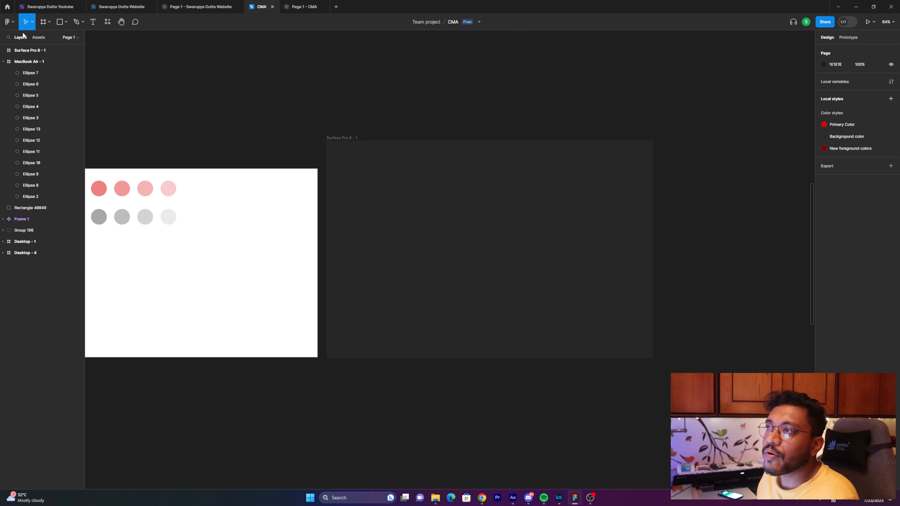
click(55, 25)
drag(392, 187, 436, 231)
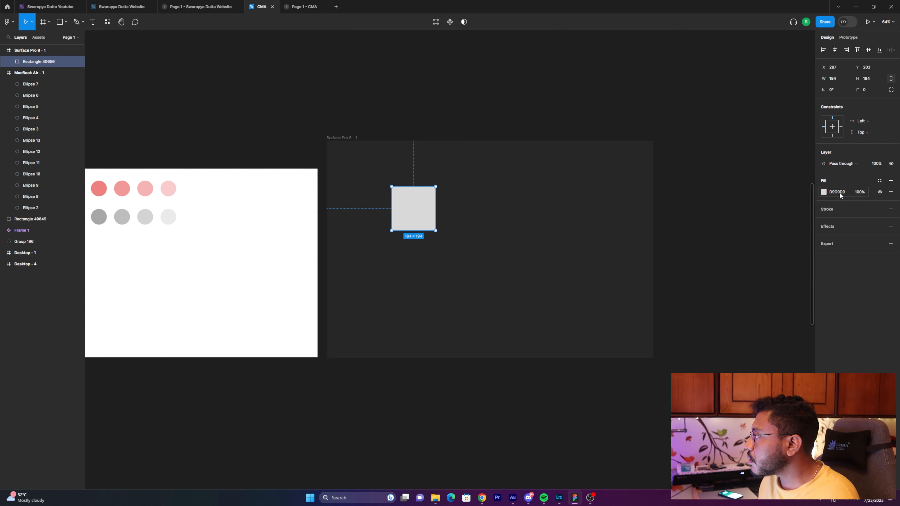
click(823, 192)
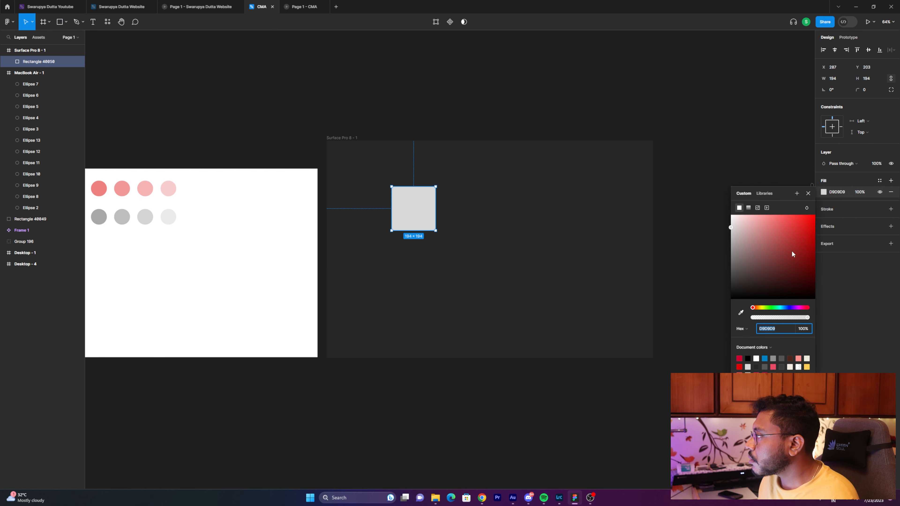
click(764, 193)
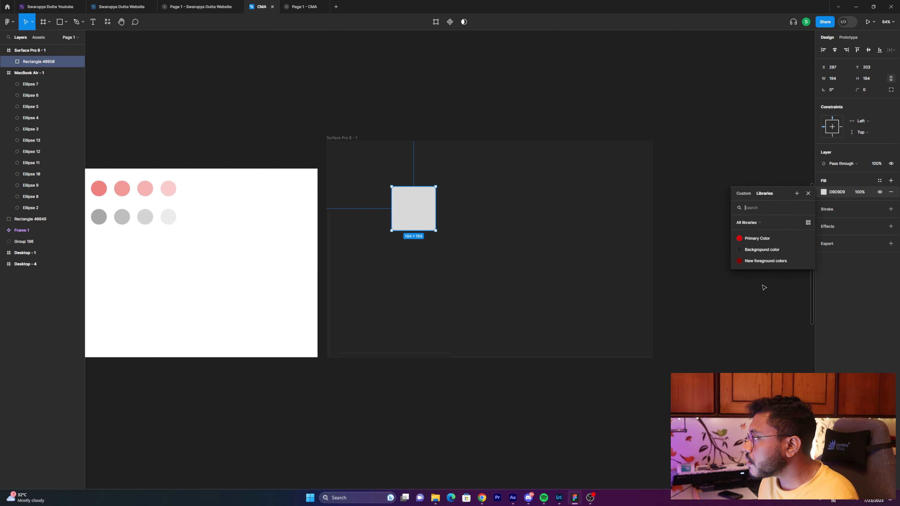
click(760, 258)
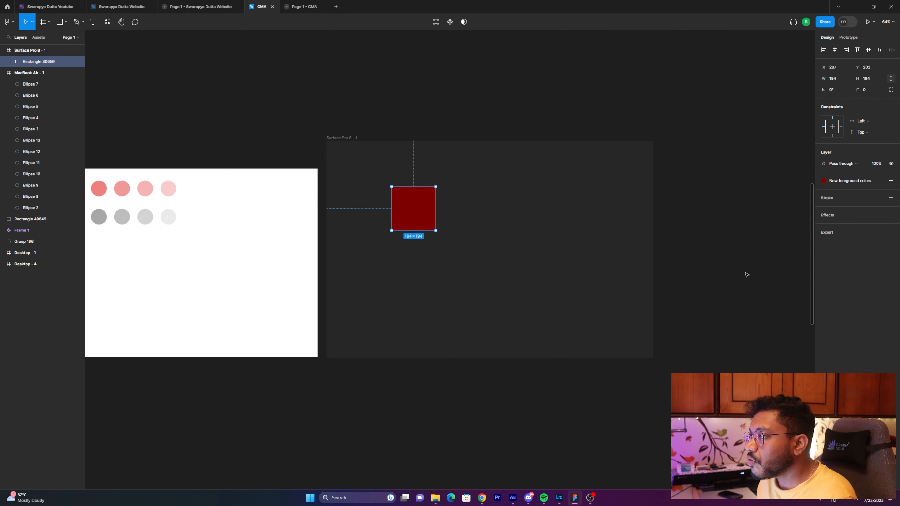